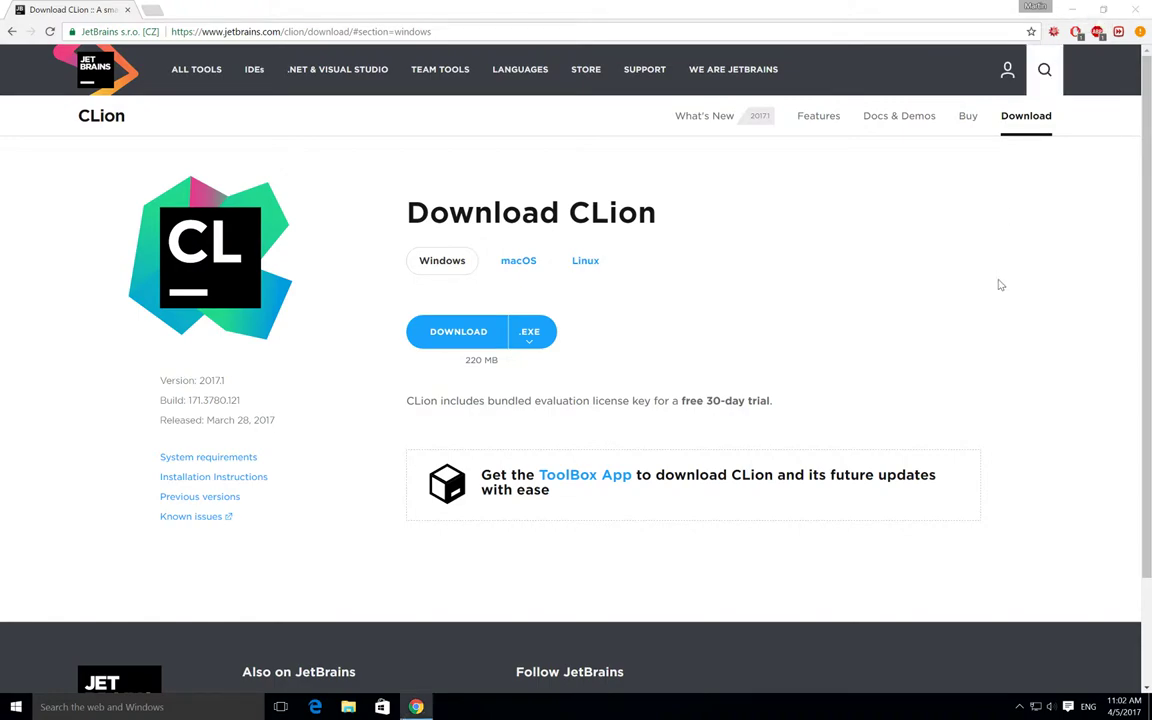
Launch JetBrains CLion 2017.1 and continue without importing settings
key(super+d)
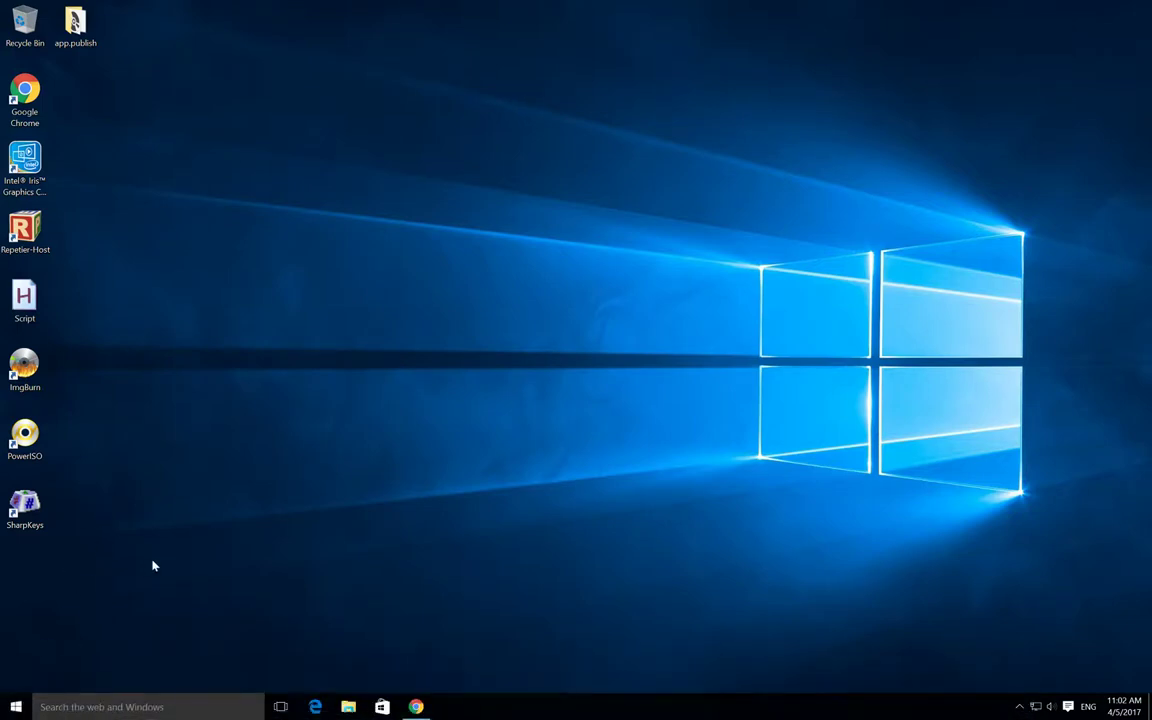
key(super)
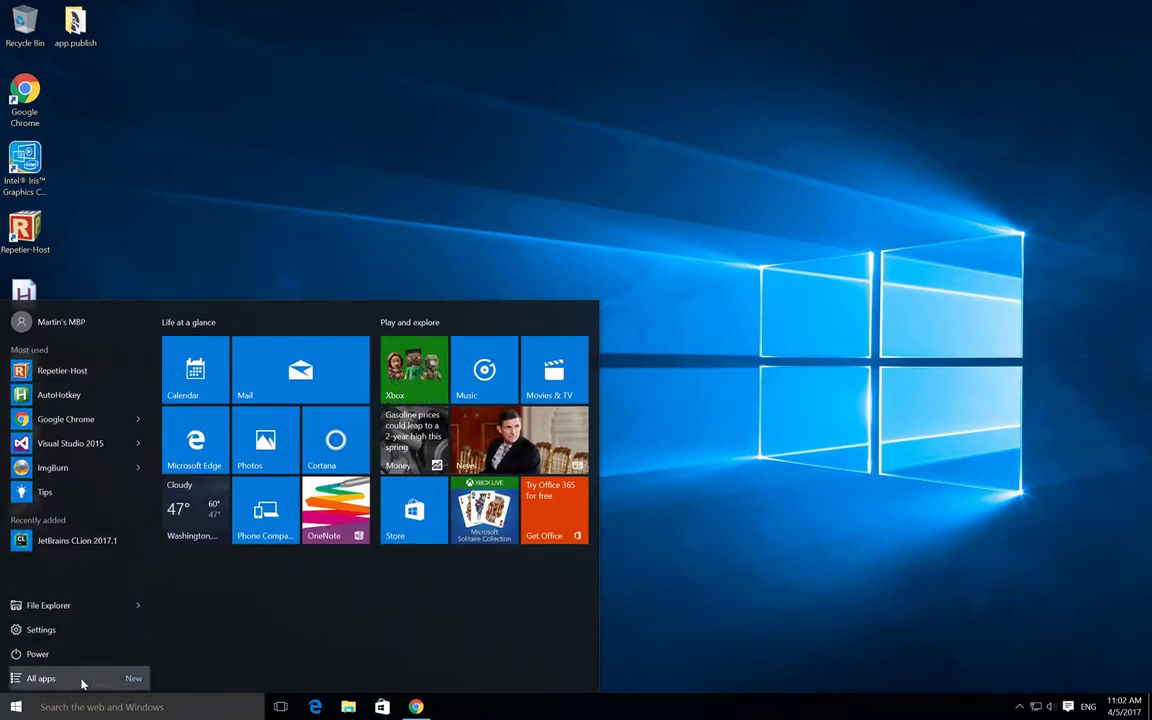
click(93, 541)
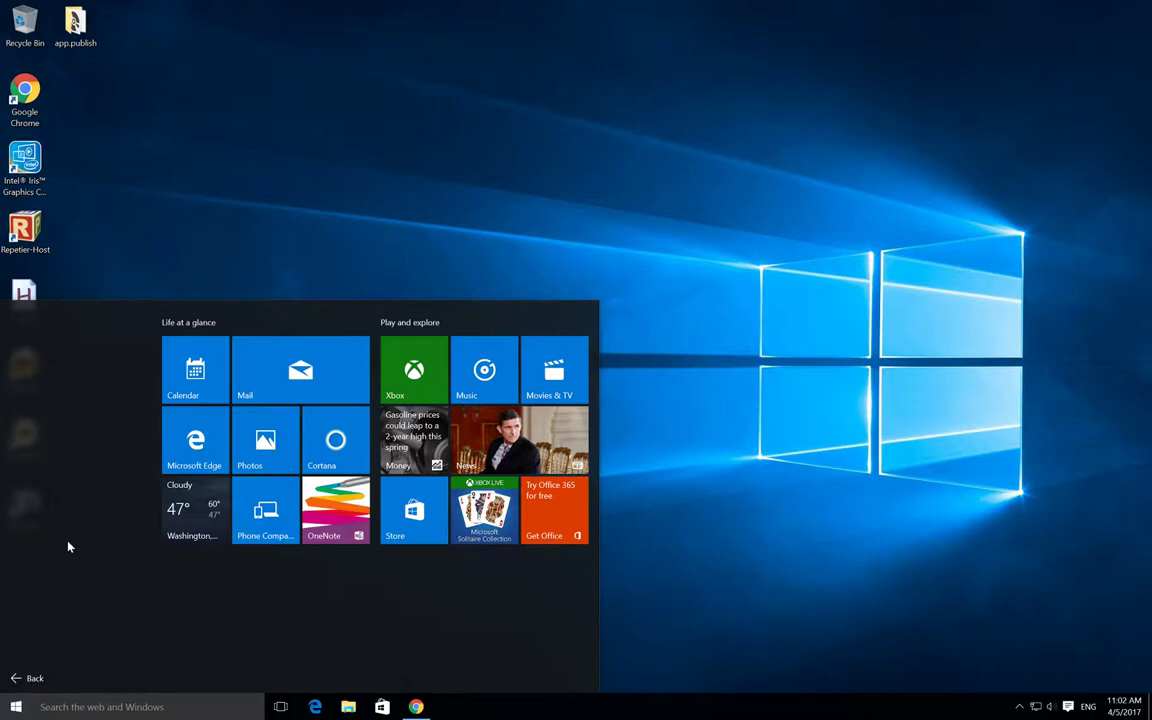
click(20, 679)
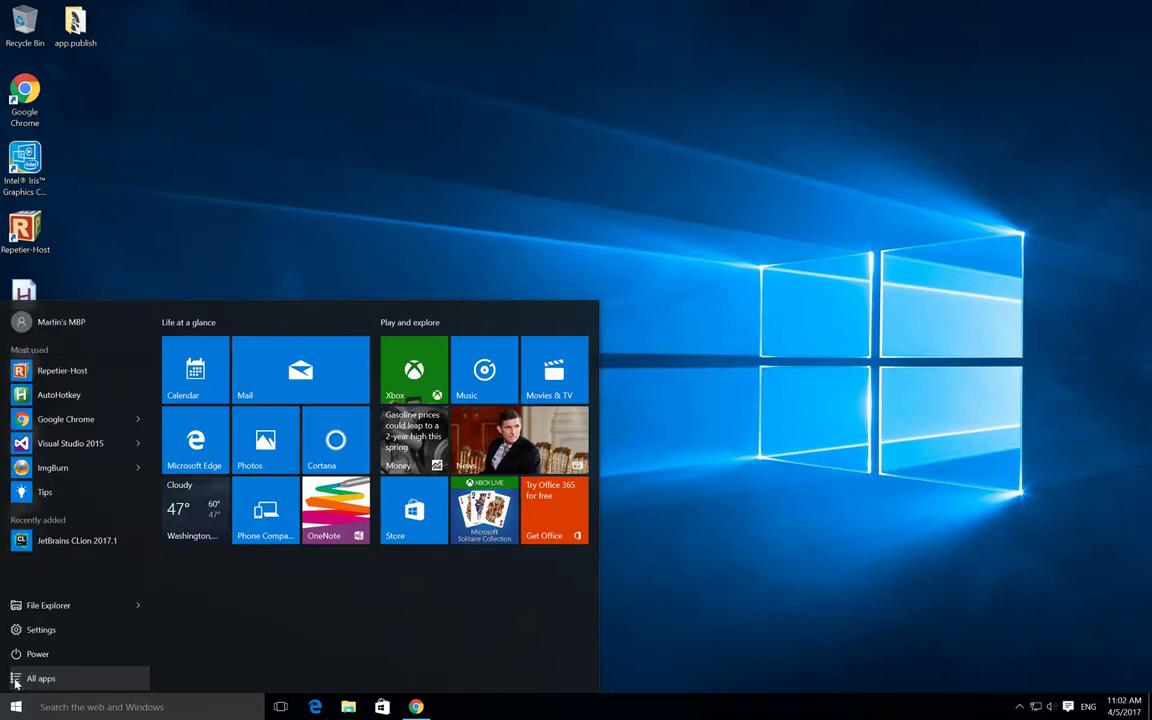
click(73, 541)
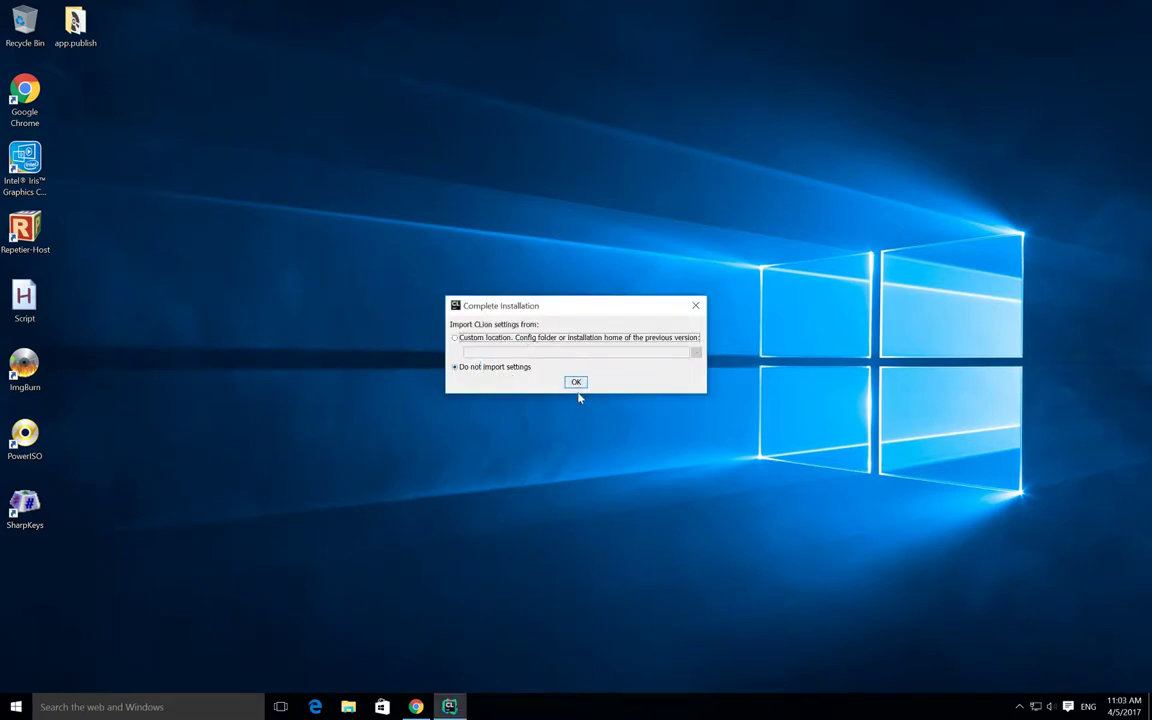
click(576, 383)
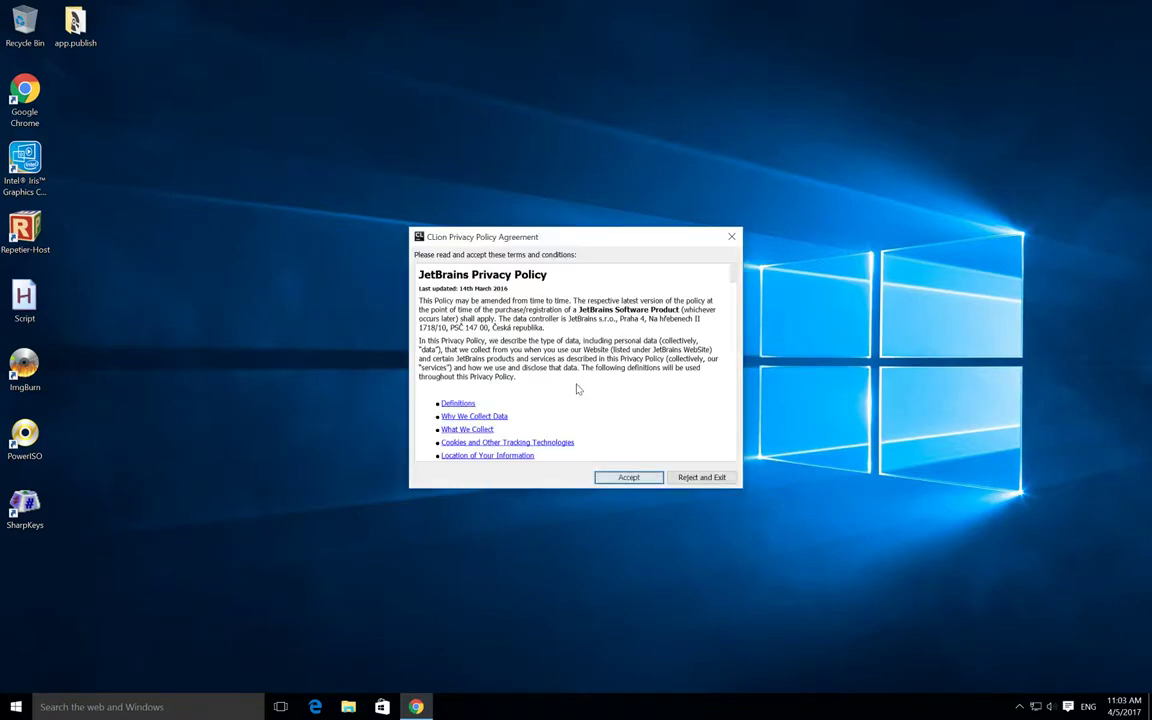
Accept the privacy policy and start the free CLion evaluation, accepting its license agreement
click(617, 477)
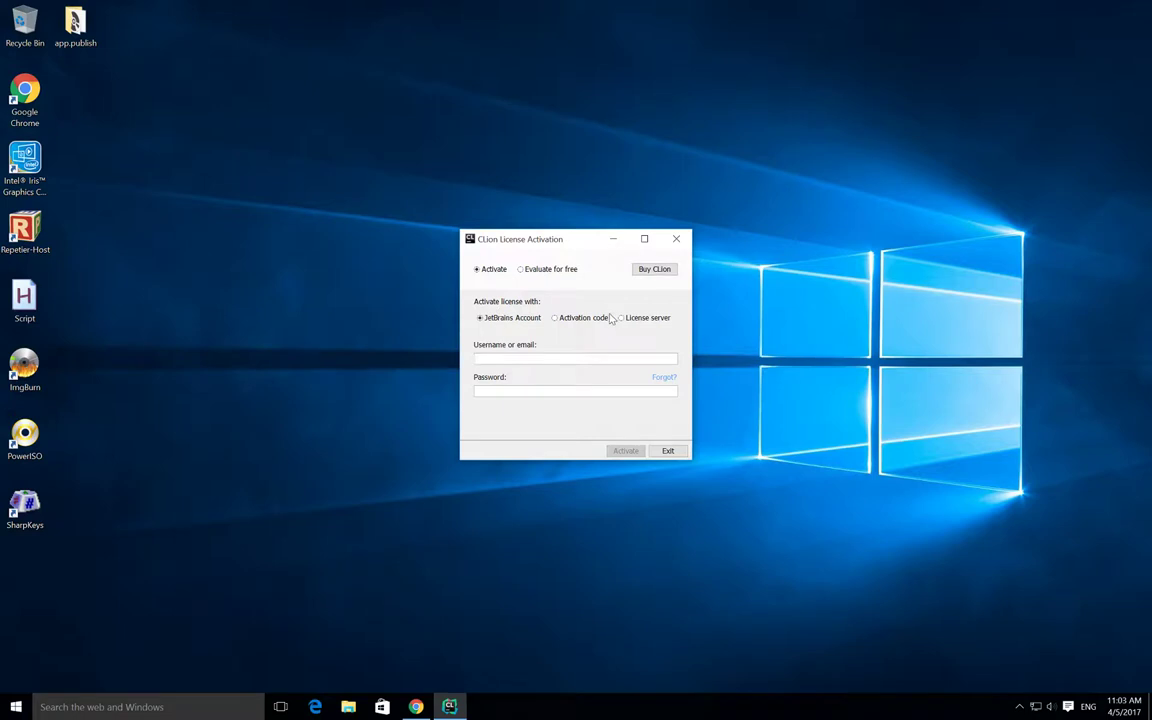
click(530, 273)
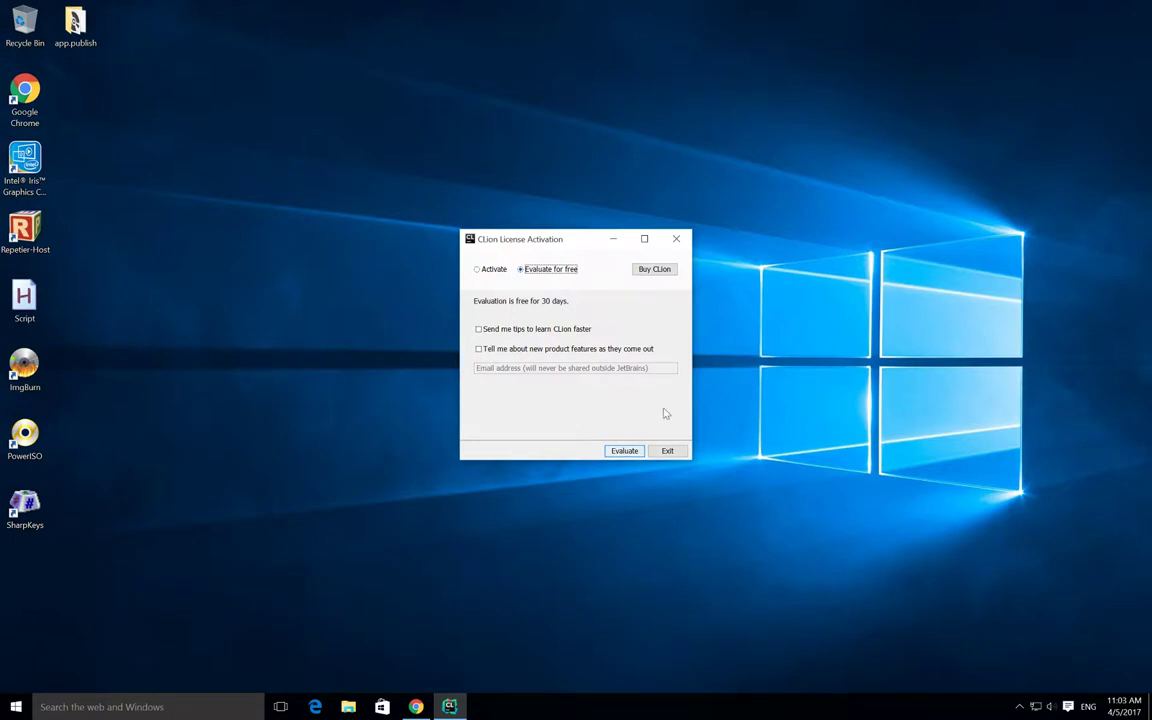
click(628, 453)
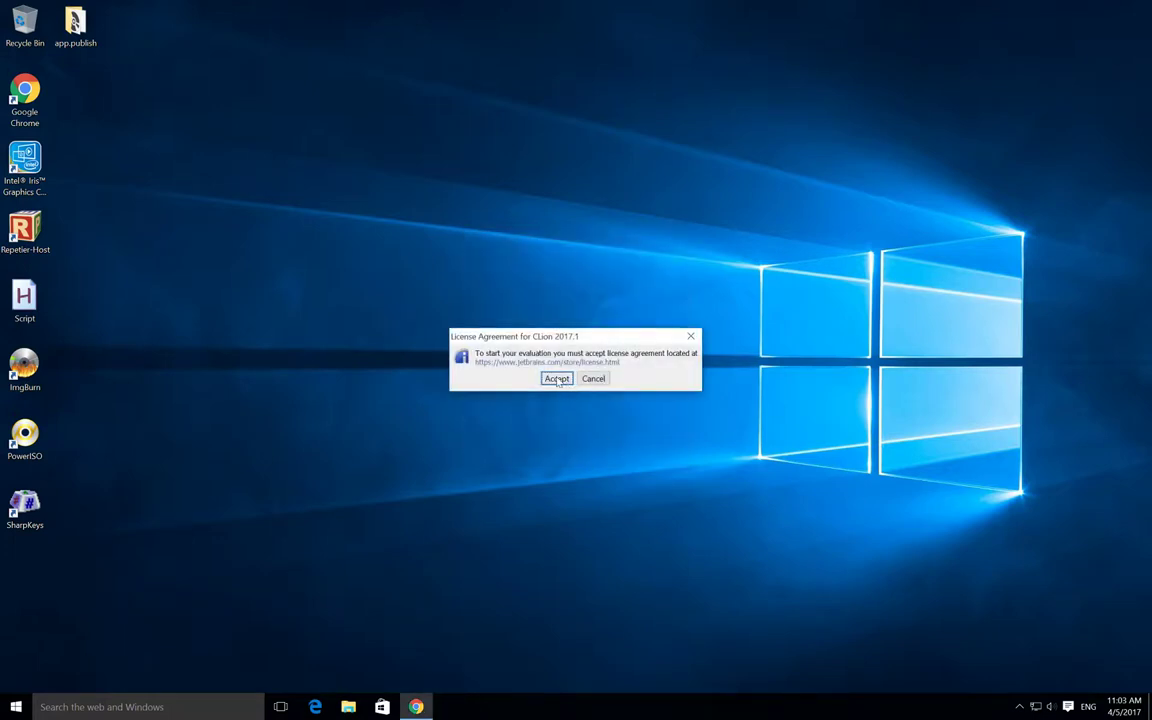
click(558, 379)
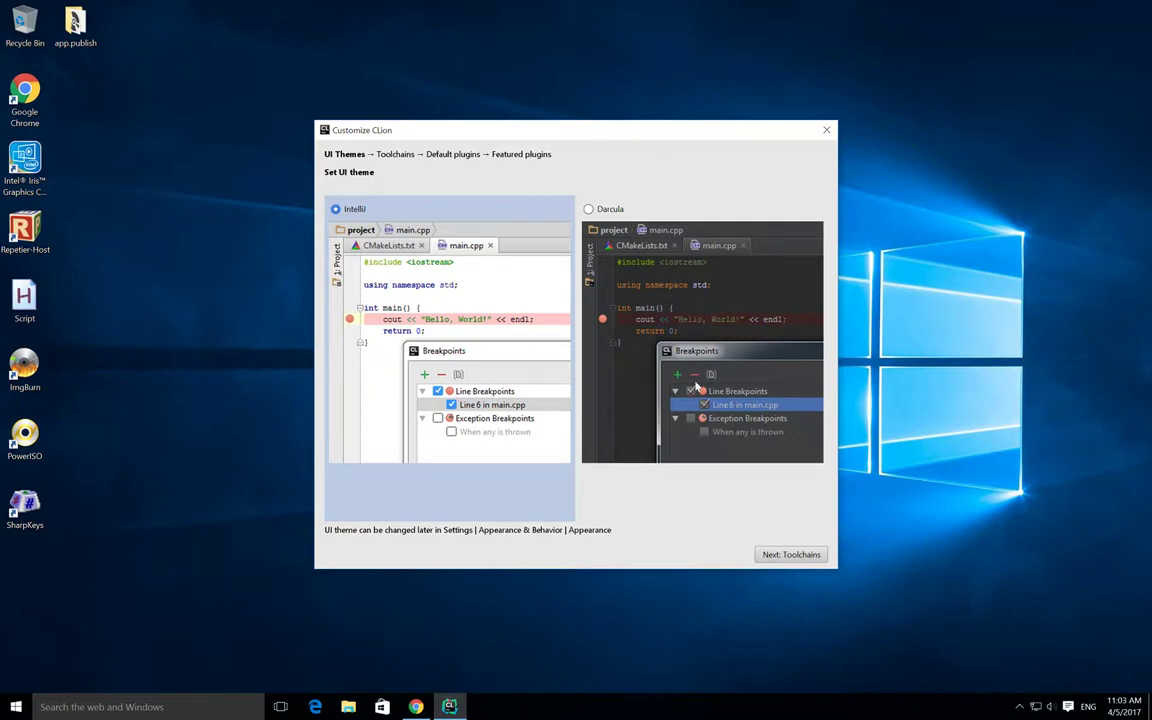
Complete the CLion customization with the IntelliJ theme, leaving the toolchains and plugins at their defaults
click(773, 557)
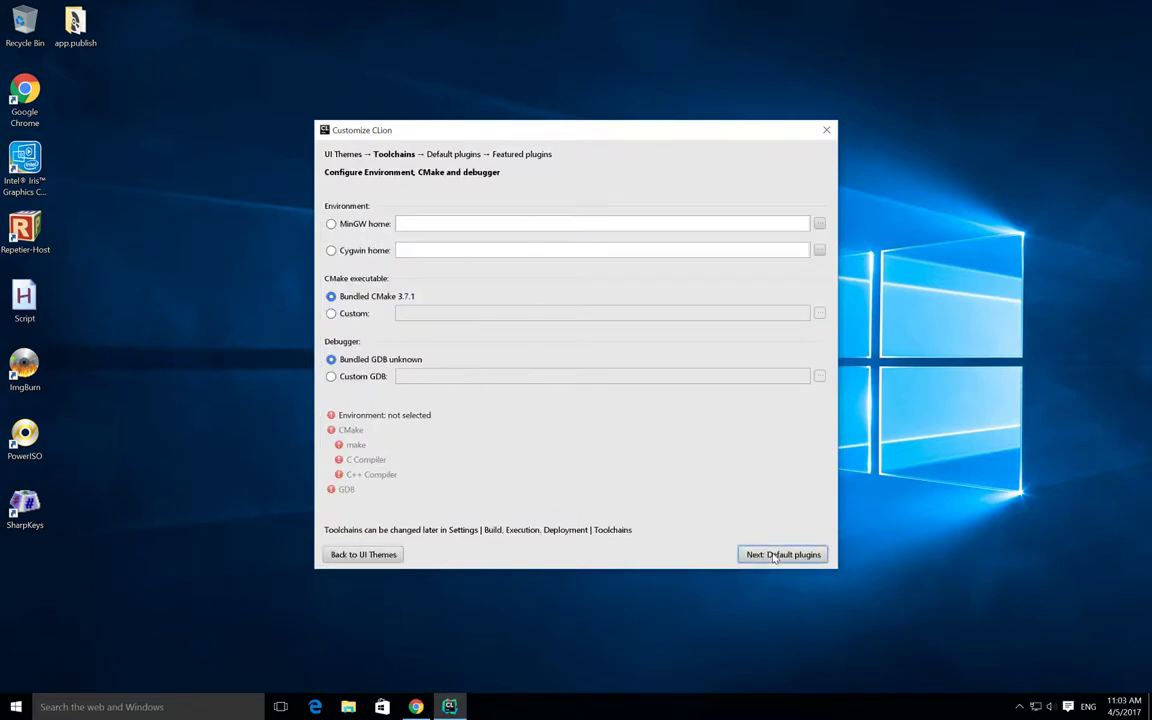
click(773, 556)
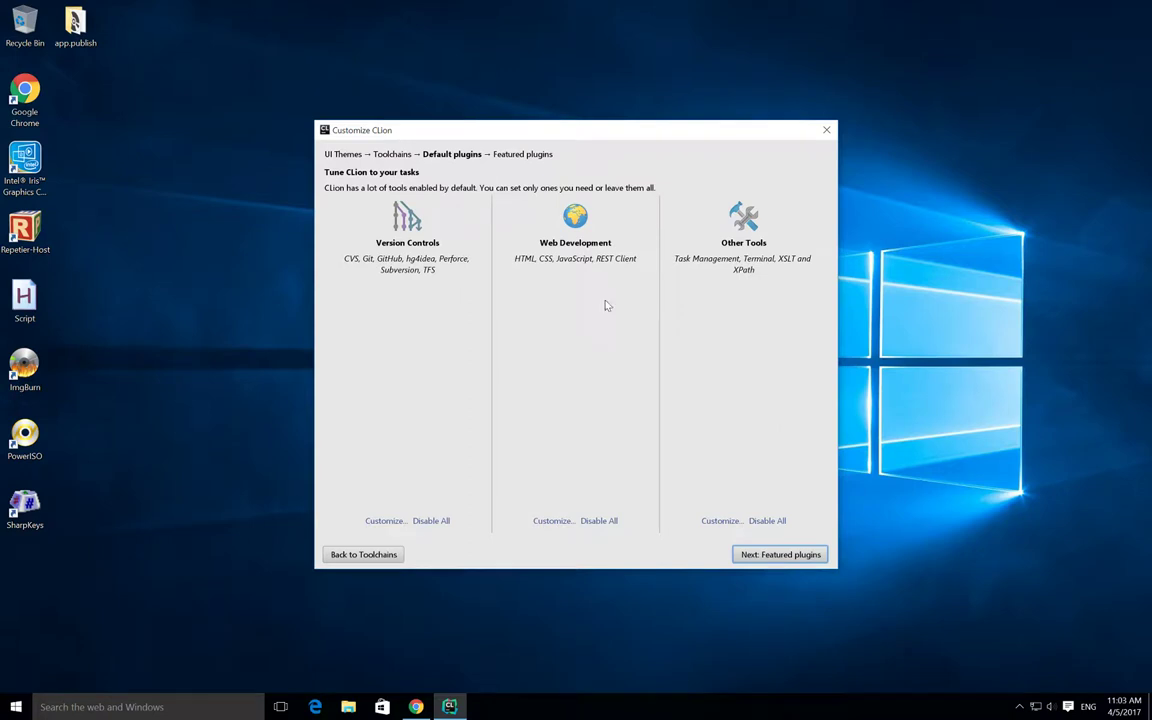
click(785, 557)
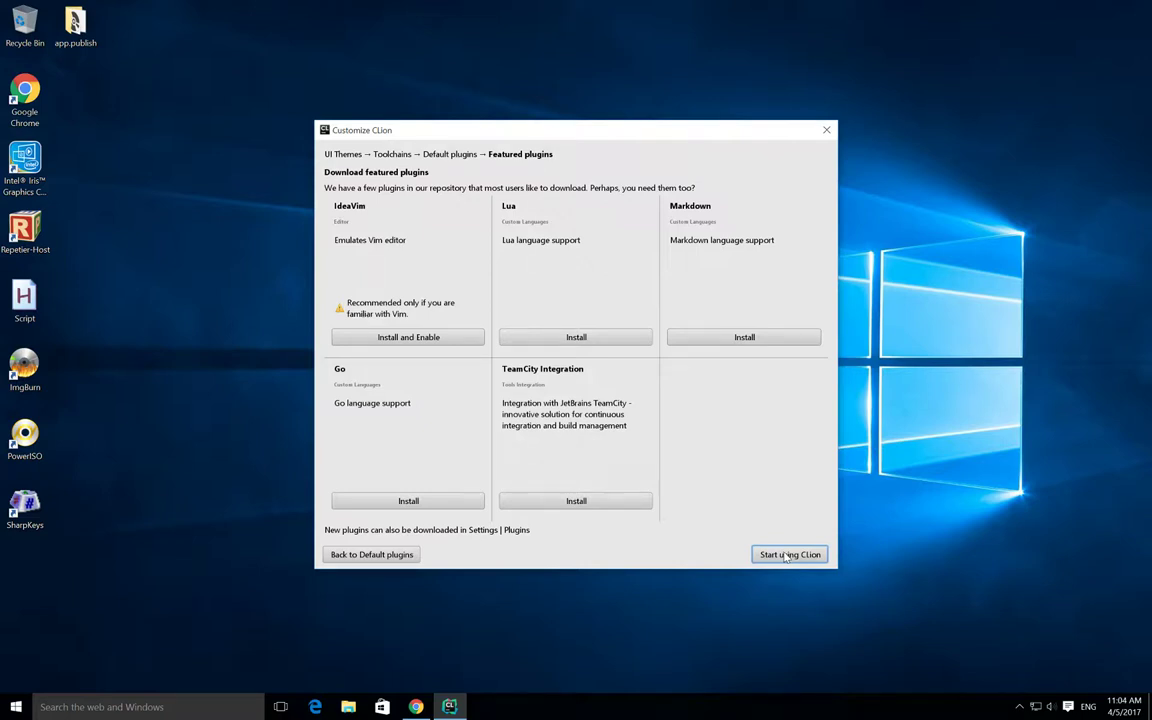
click(786, 556)
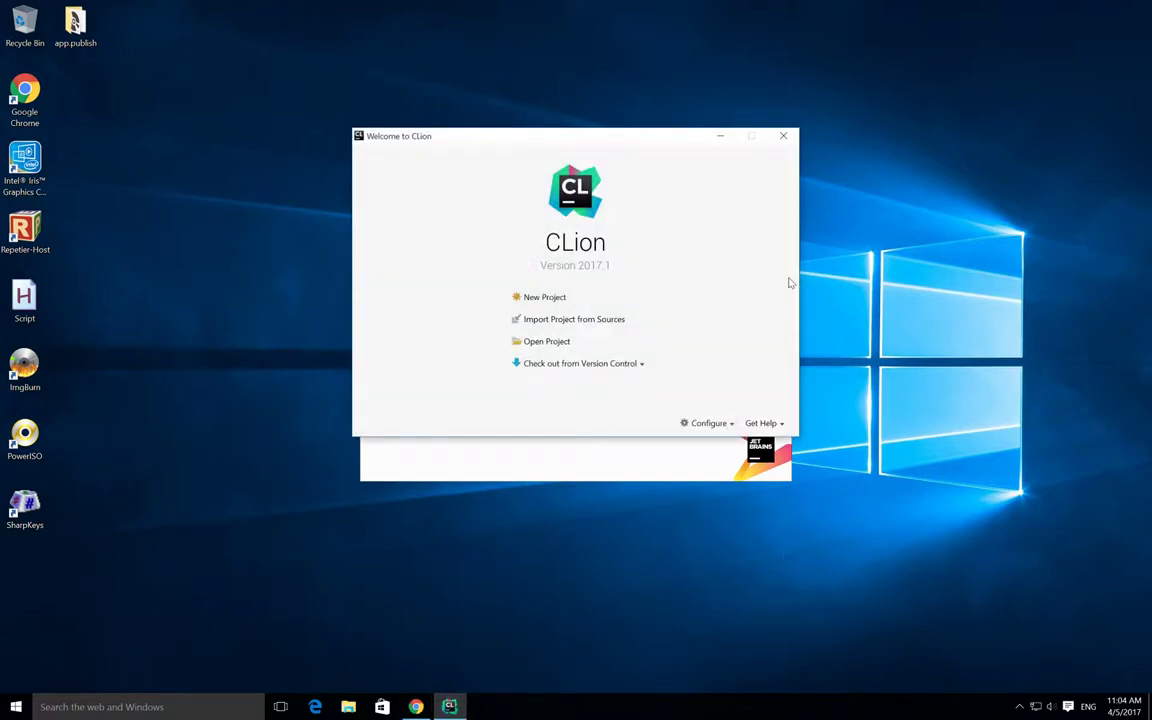
Create a new C Executable project named untitled with the C99 language standard
click(548, 298)
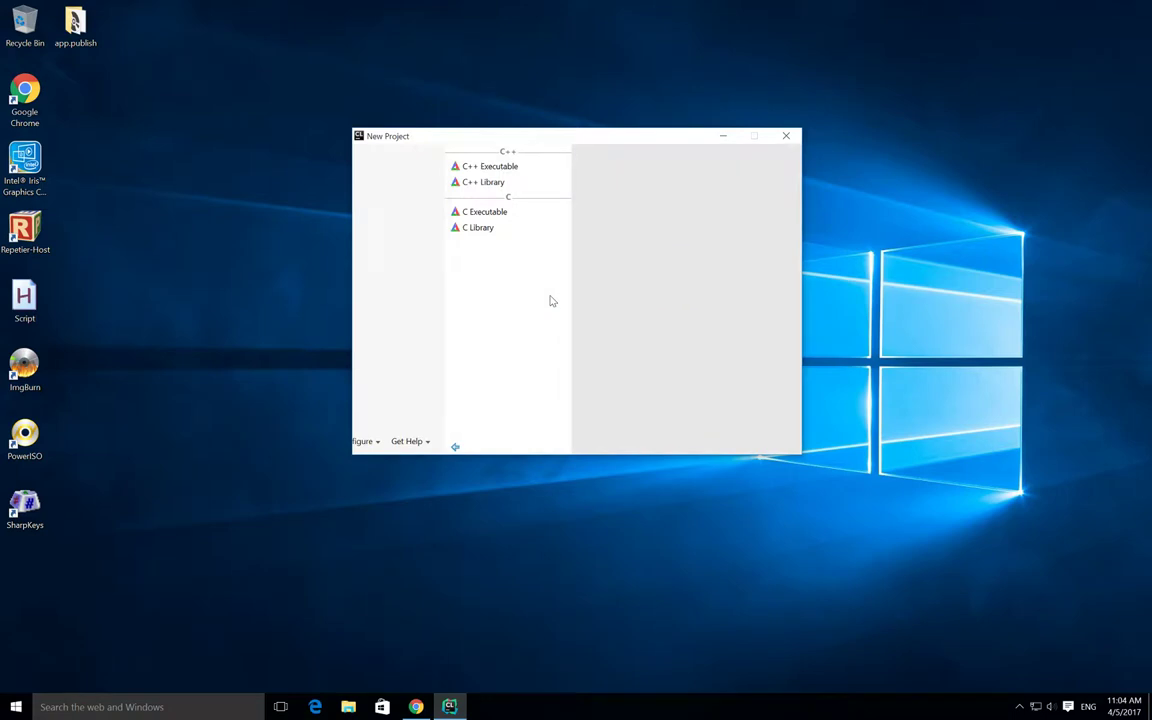
click(396, 213)
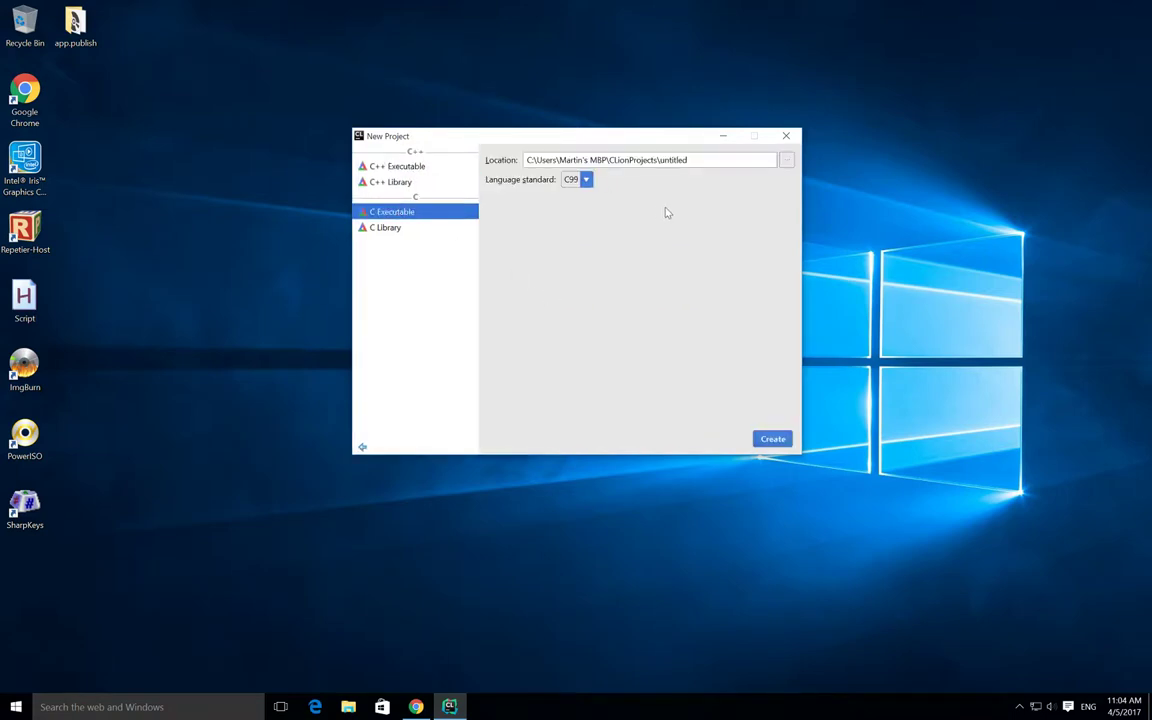
click(586, 180)
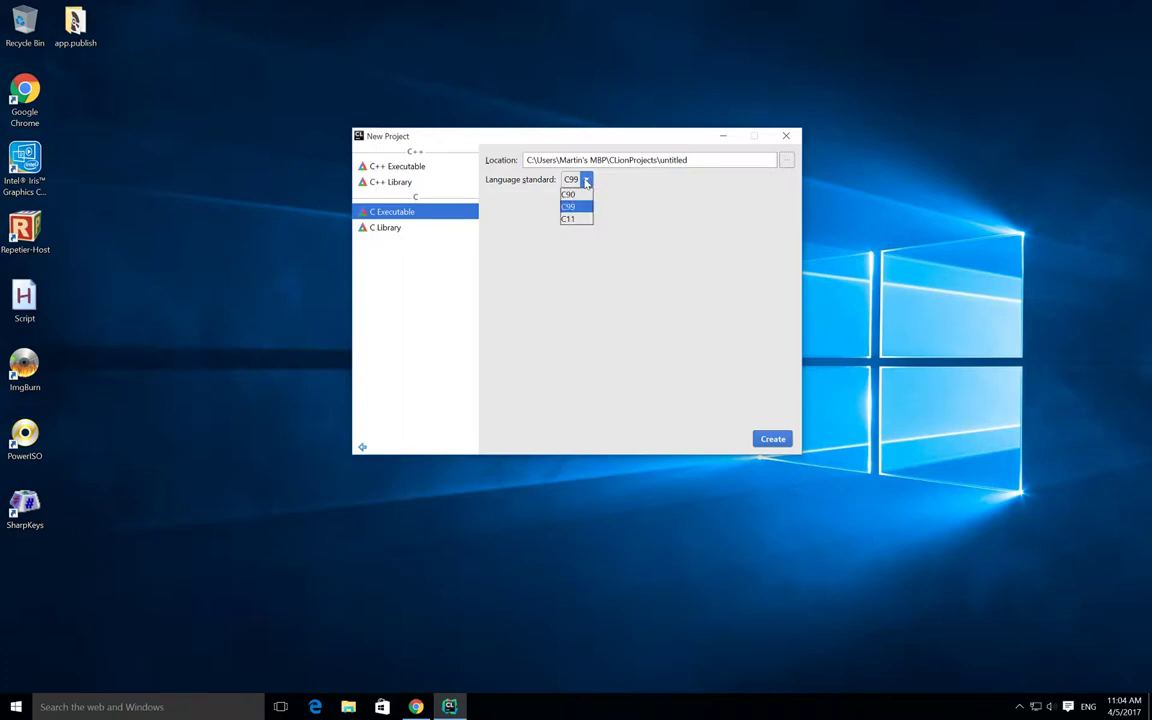
click(600, 297)
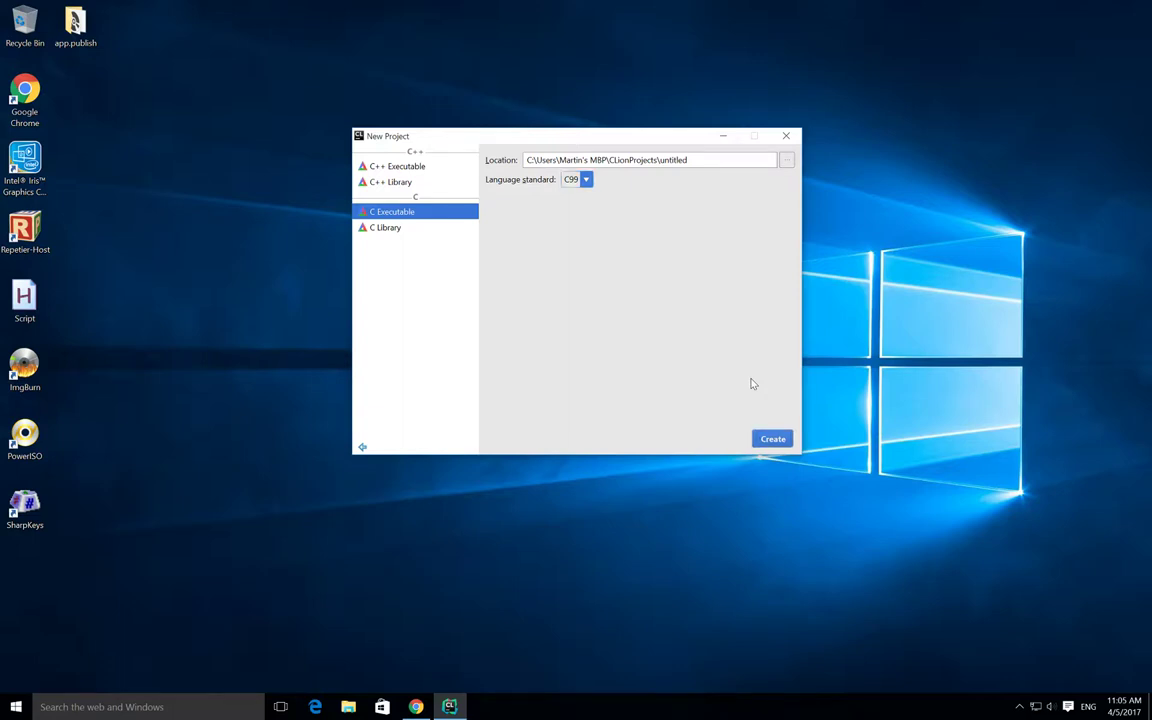
key(Return)
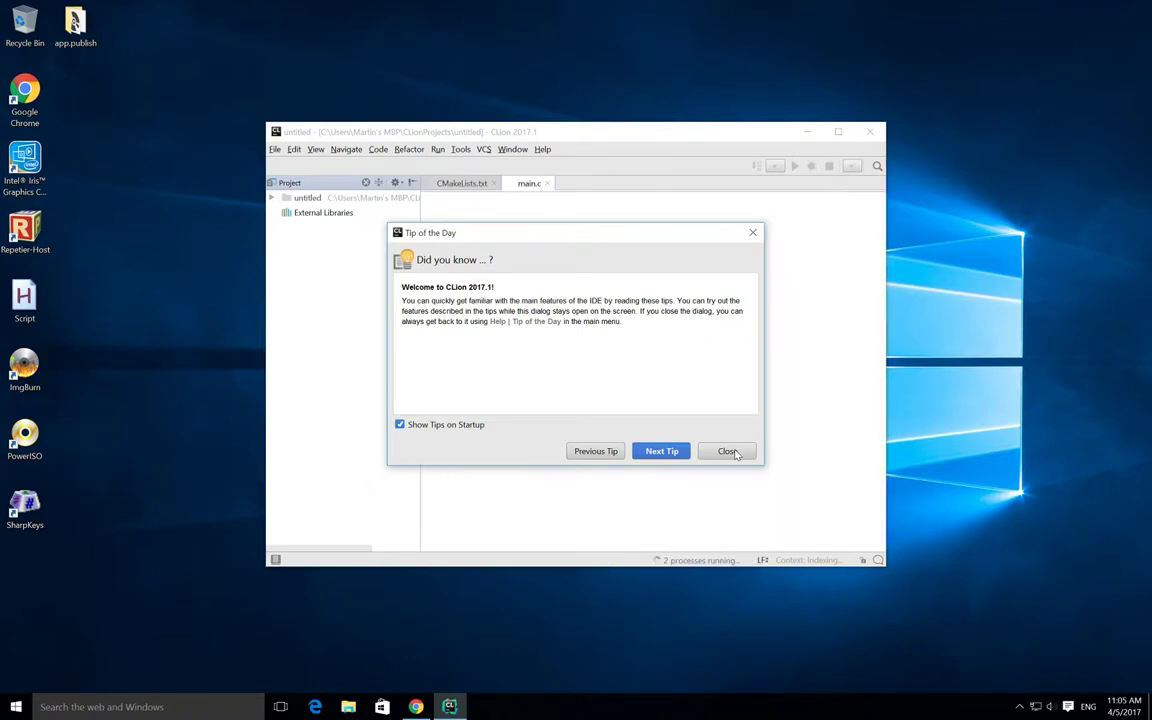
Close the Tip of the Day dialog and enlarge the CLion window
click(734, 453)
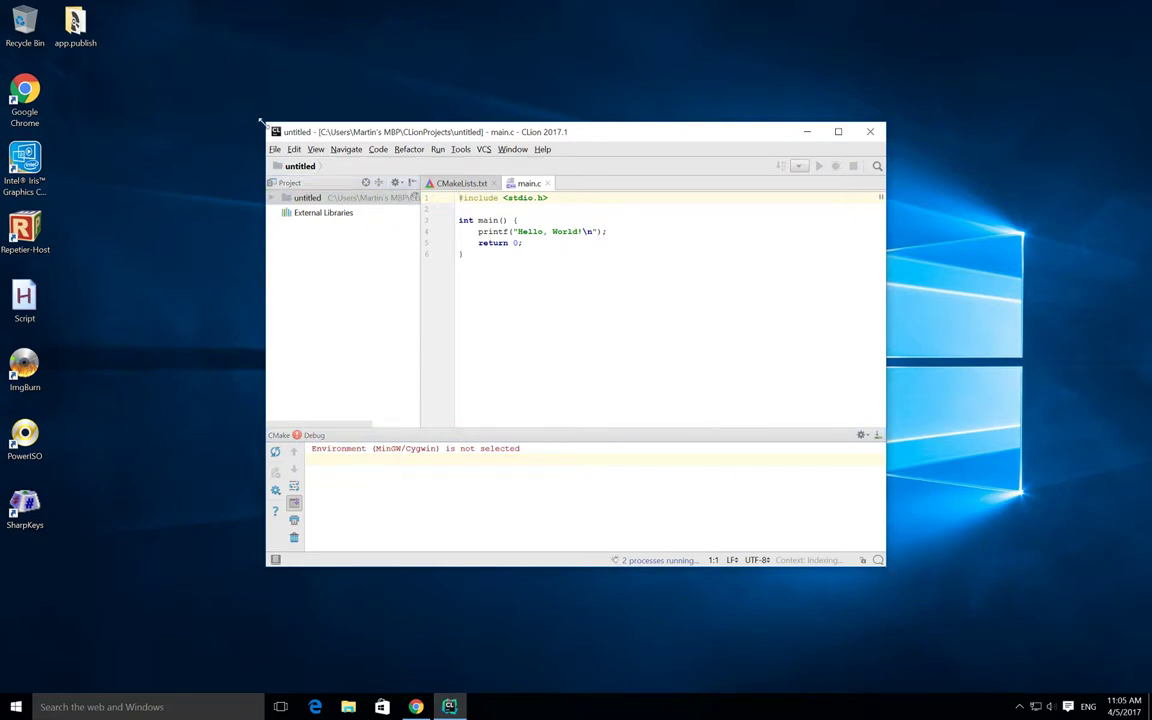
drag(257, 116, 180, 57)
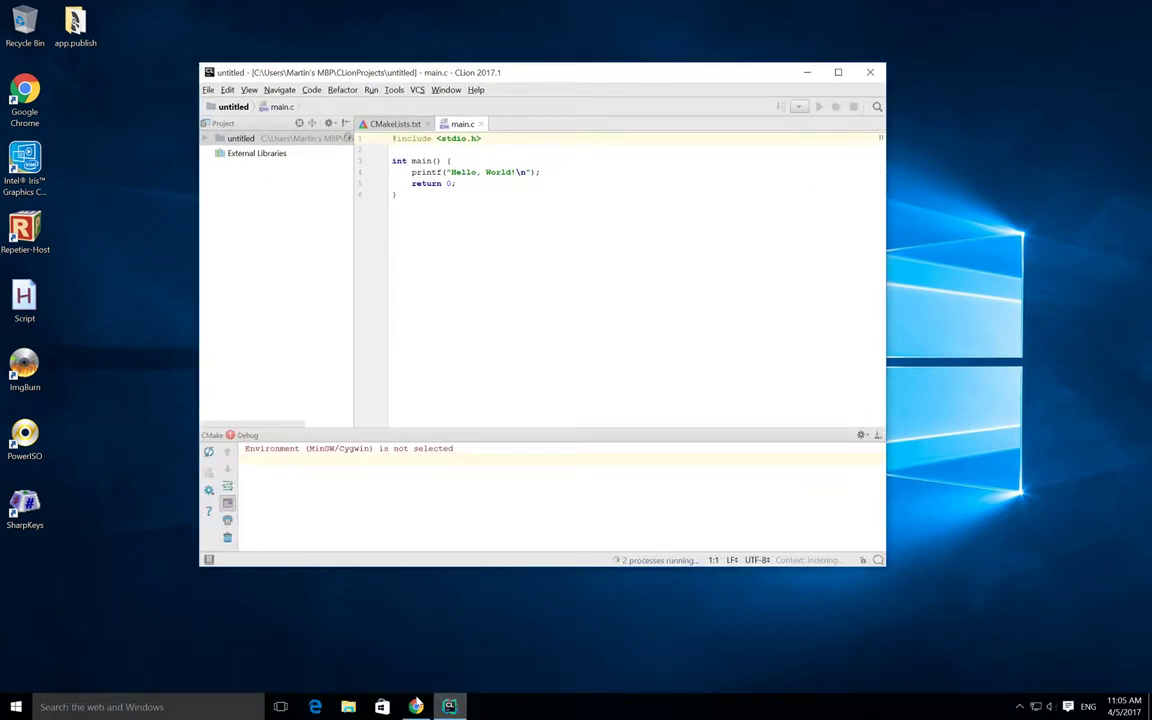
Switch to Chrome and search the web for "micgw download" in a new tab
click(416, 703)
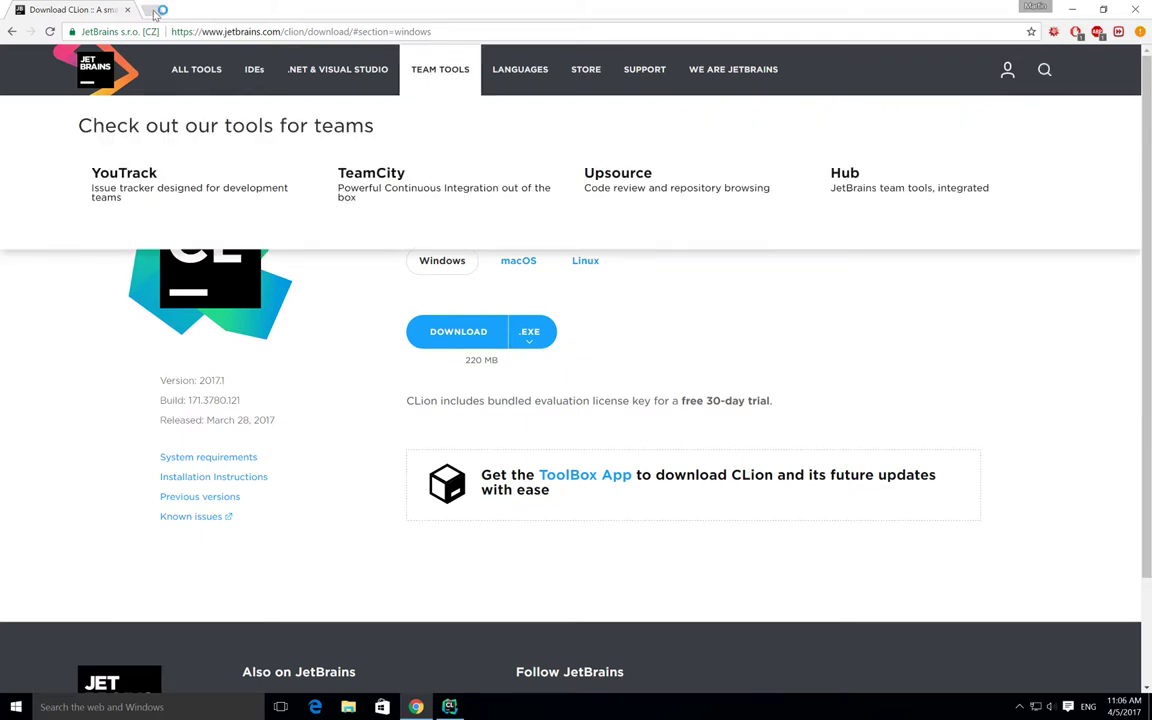
click(151, 10)
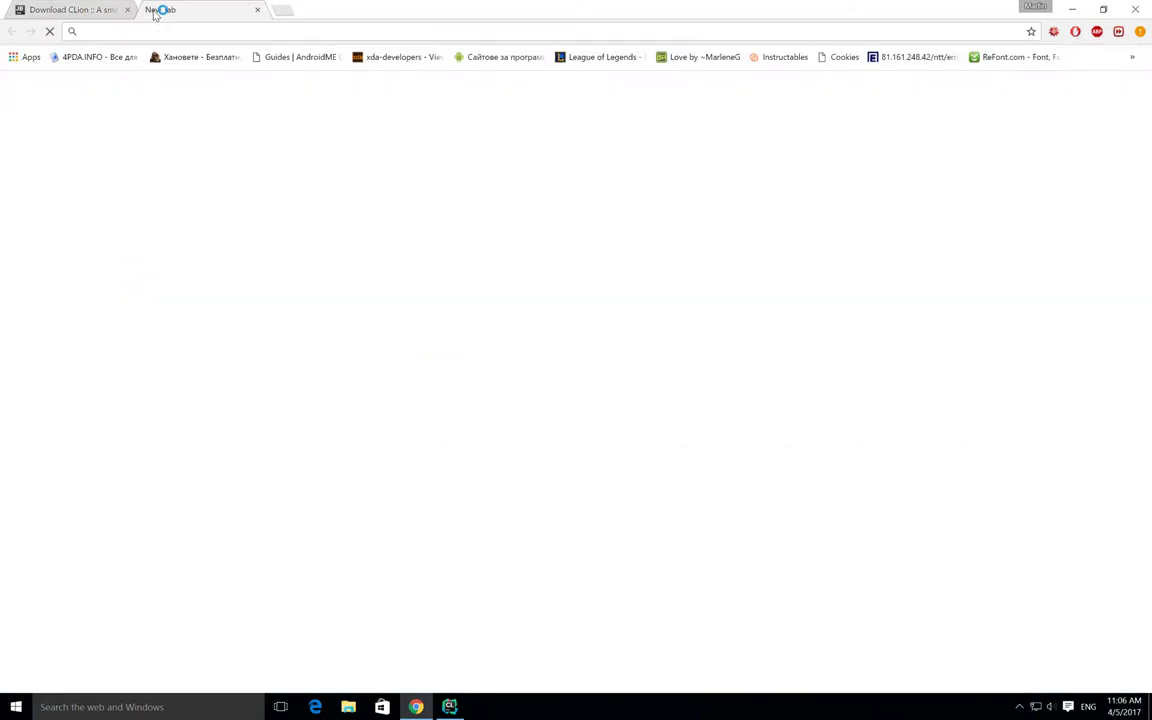
text(mic)
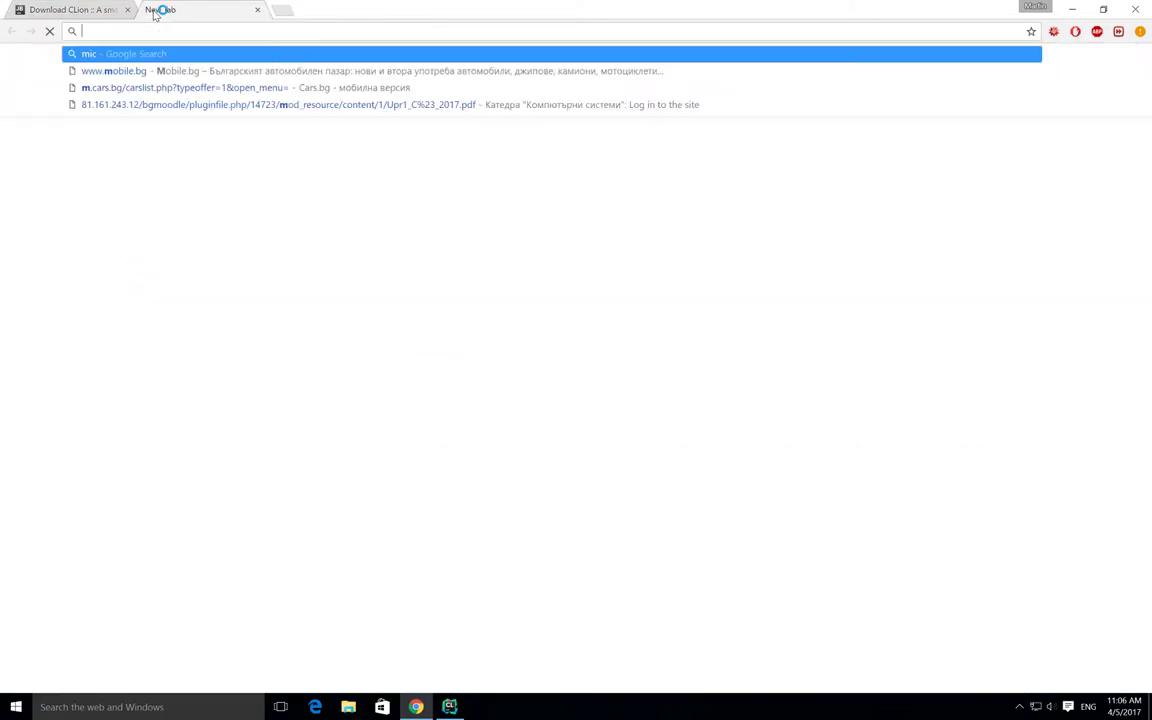
text(gw download)
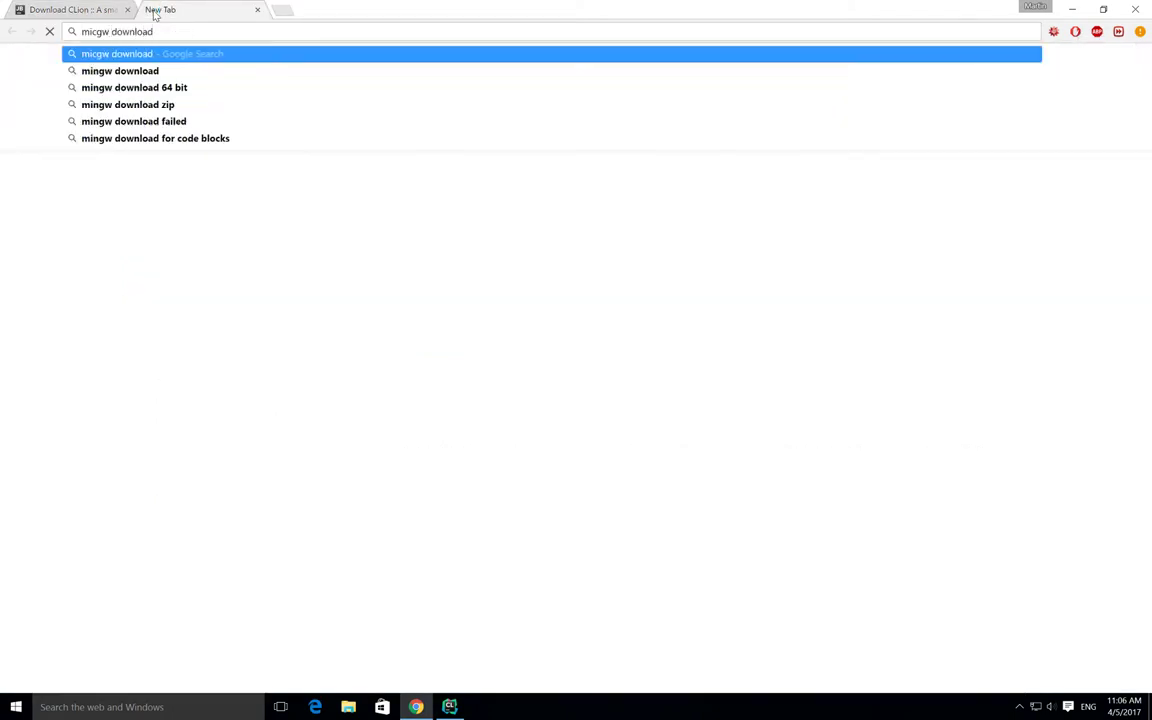
key(Return)
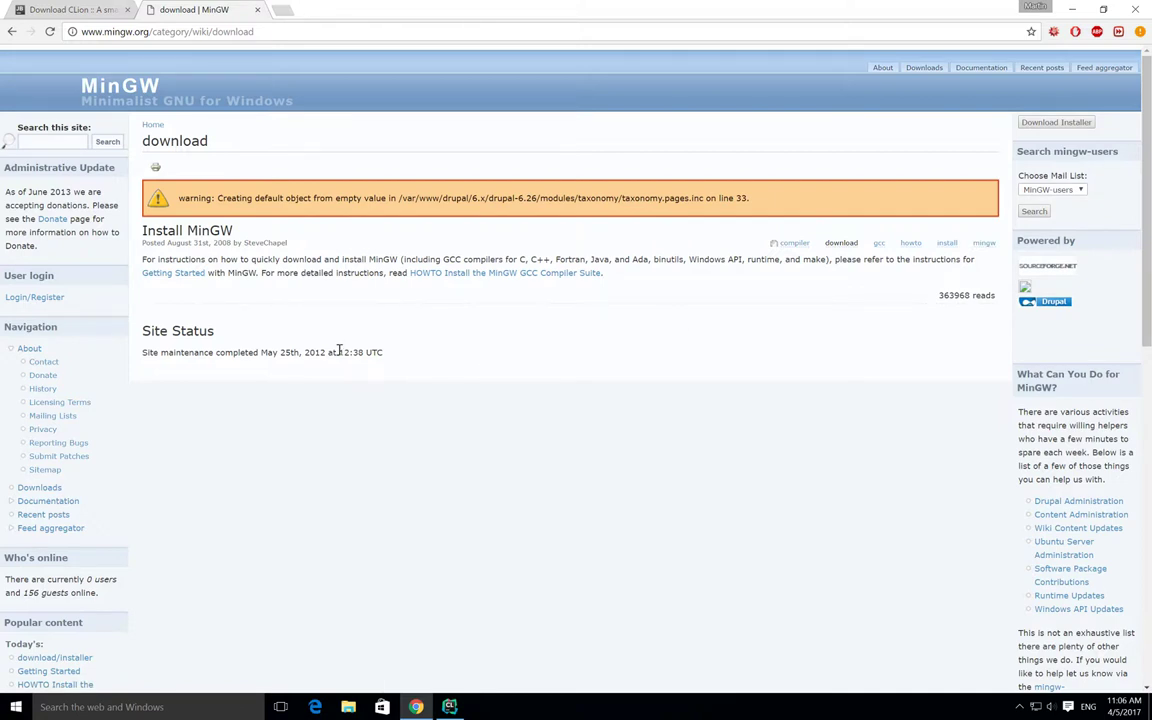
Return to the search results and download MinGW-w64 from its SourceForge project page
click(11, 32)
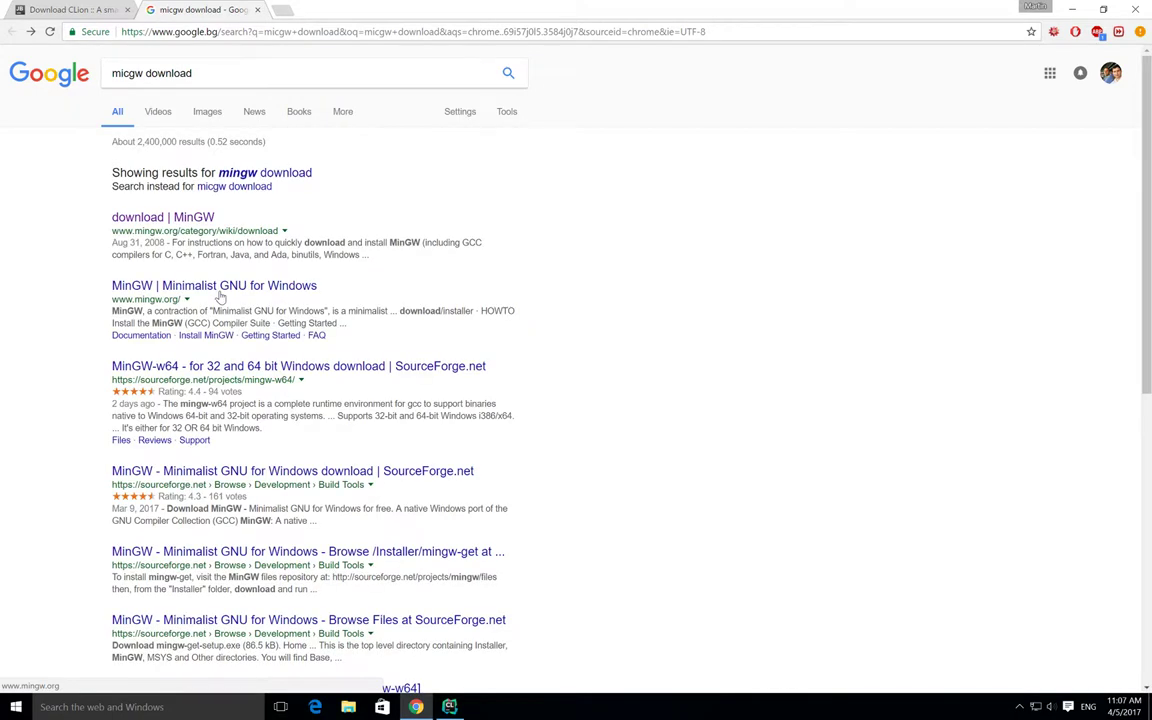
click(208, 290)
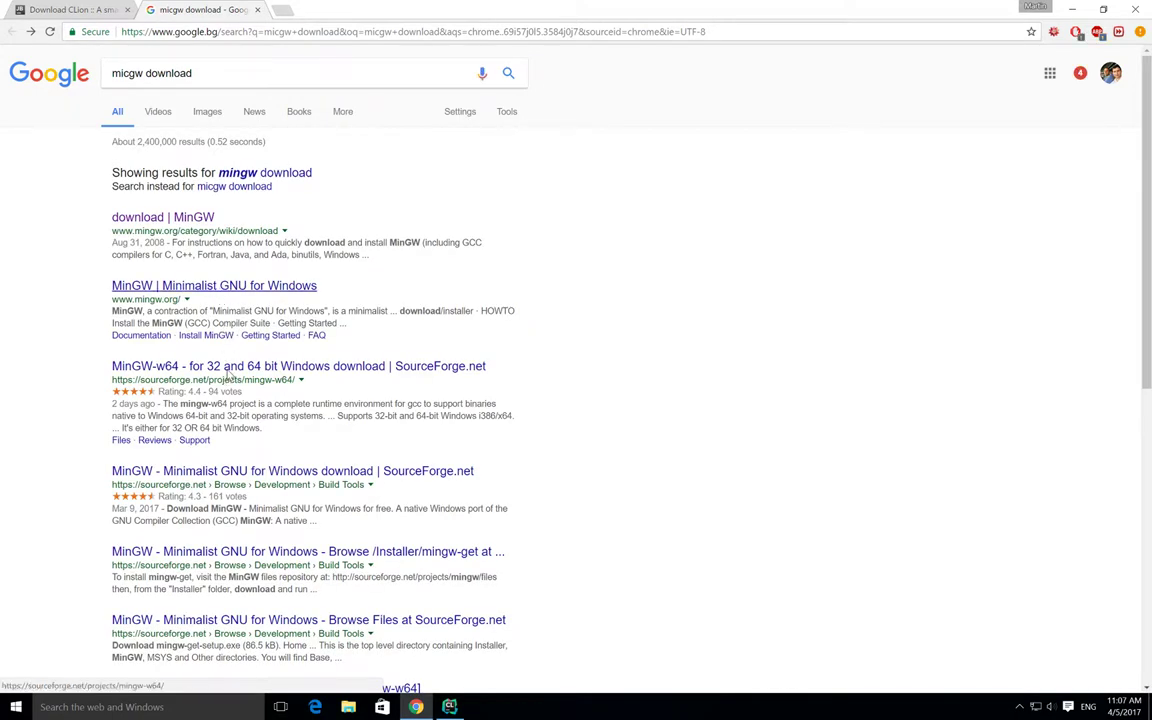
click(228, 368)
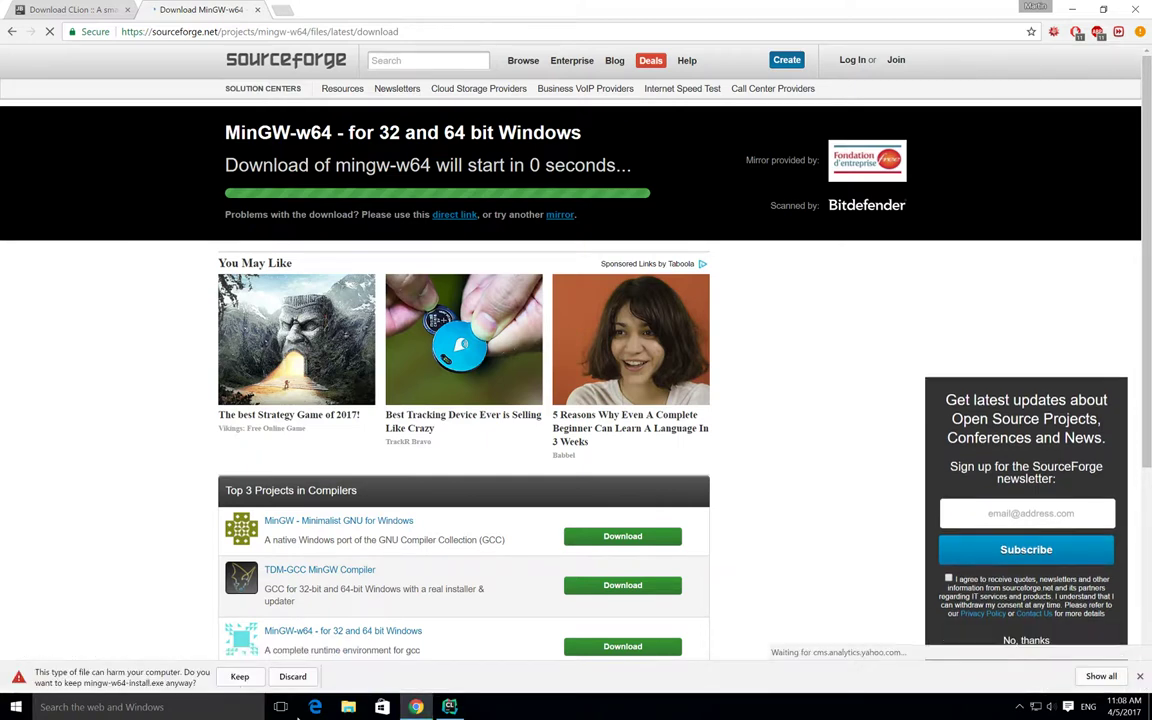
Keep the downloaded mingw-w64-install.exe, run it, and allow it to make changes to the PC
click(240, 677)
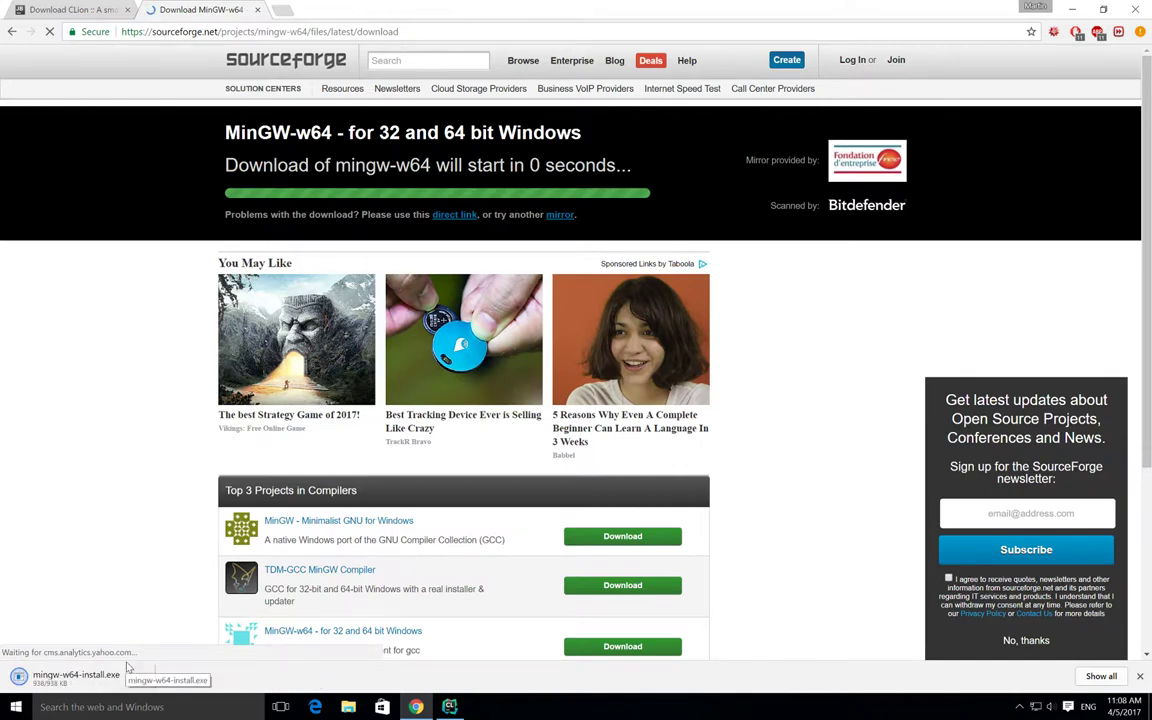
click(97, 674)
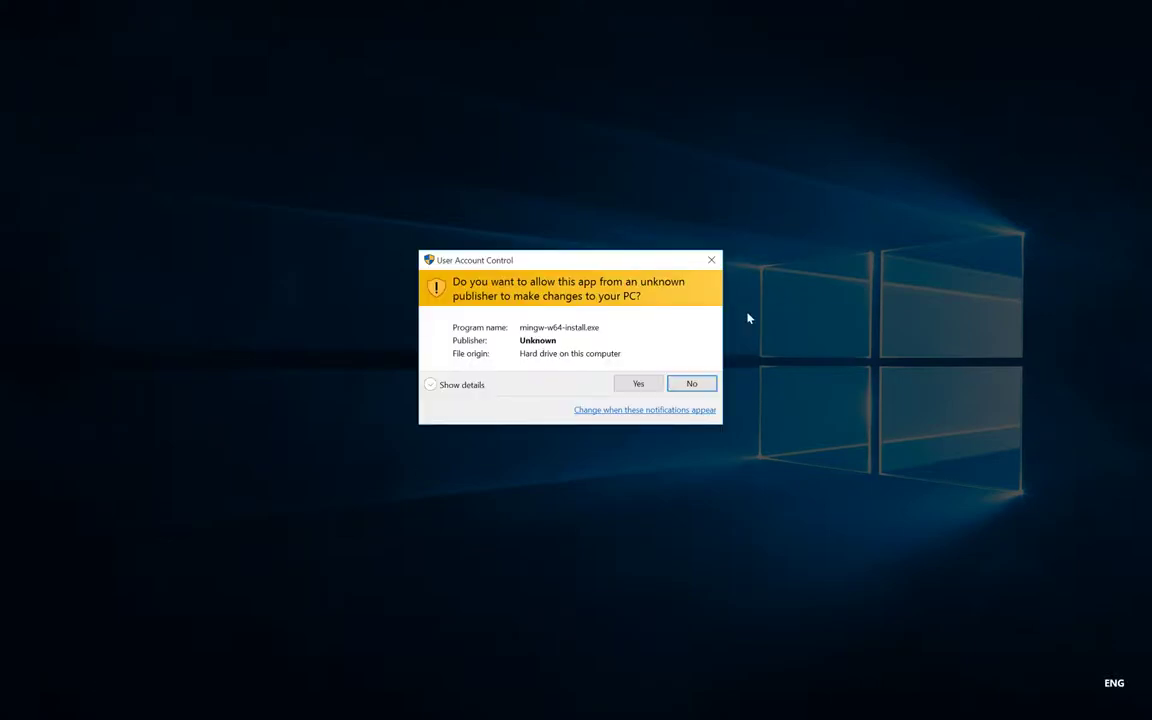
click(649, 383)
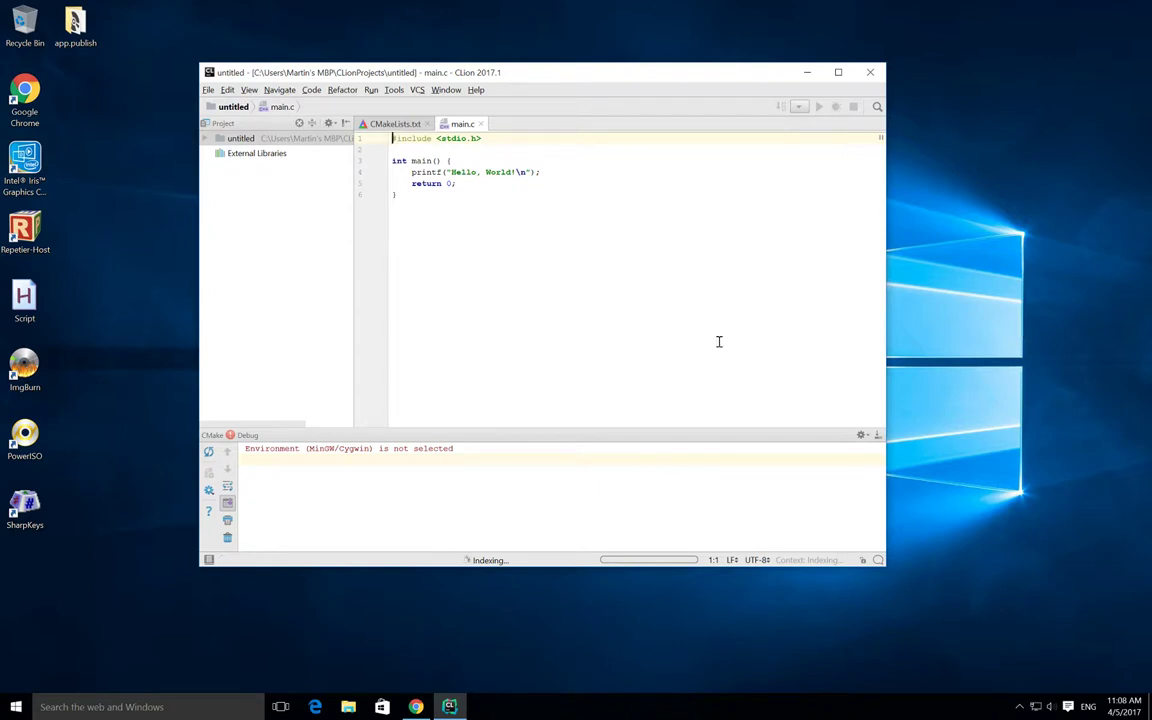
Open the Downloads folder in File Explorer, run mingw-w64-install, and allow it to make changes to the PC
click(416, 707)
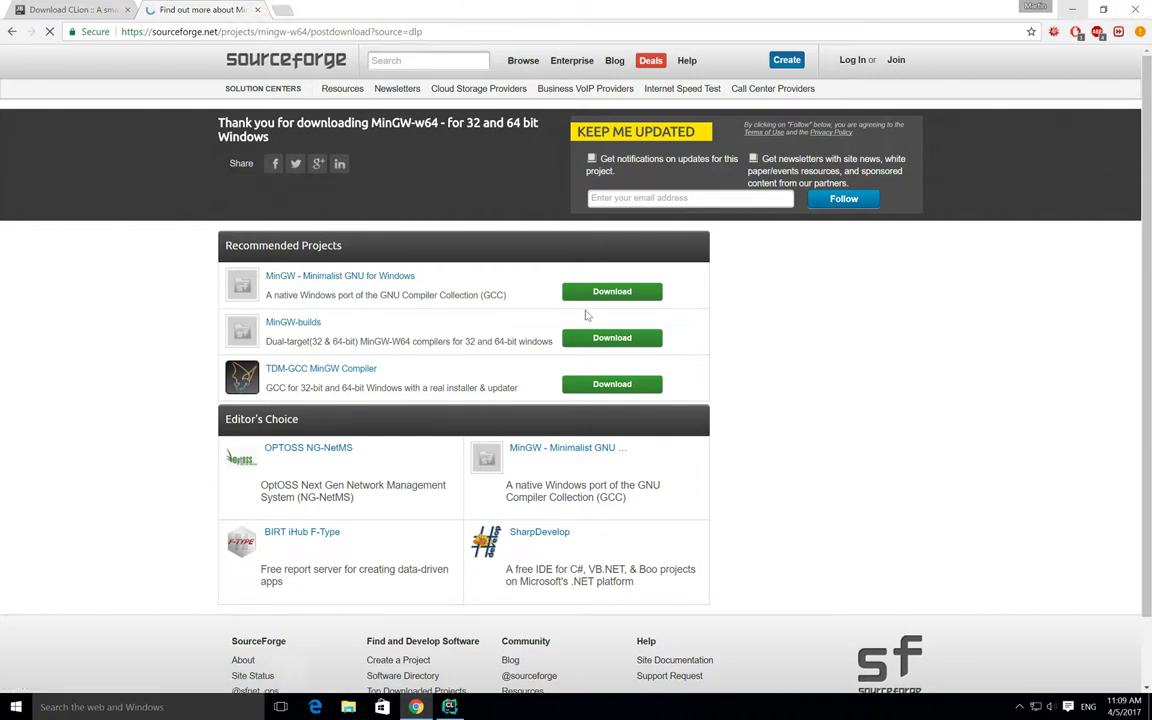
click(415, 707)
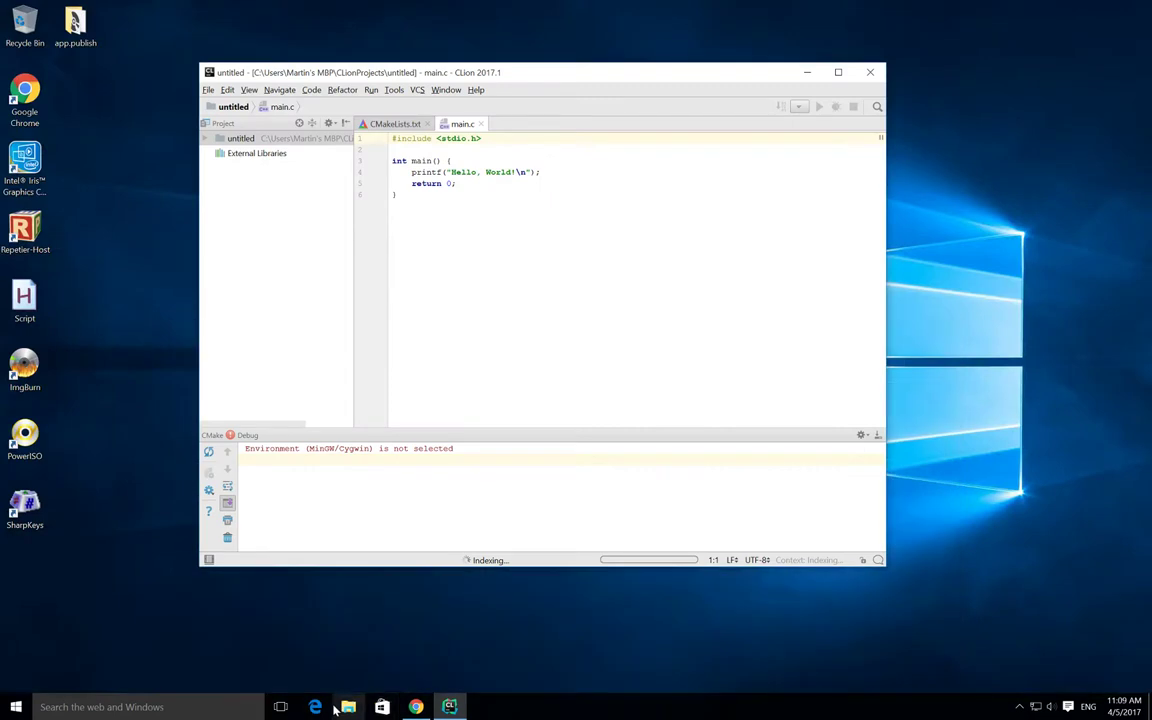
click(348, 707)
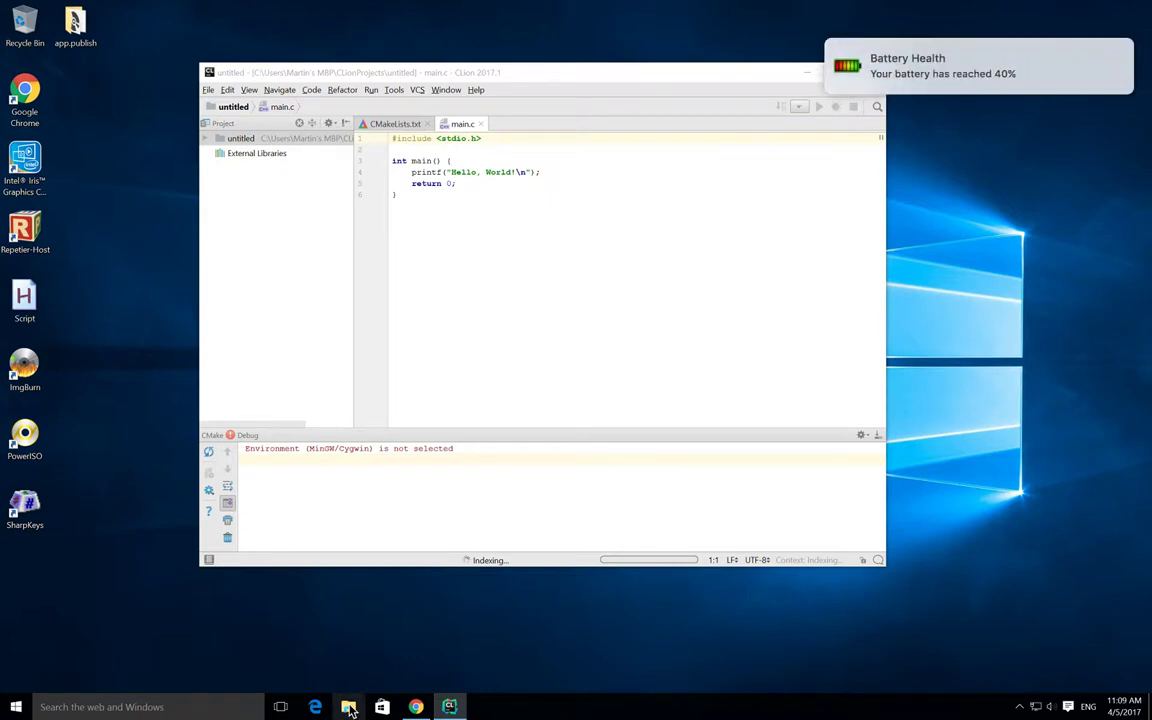
click(848, 72)
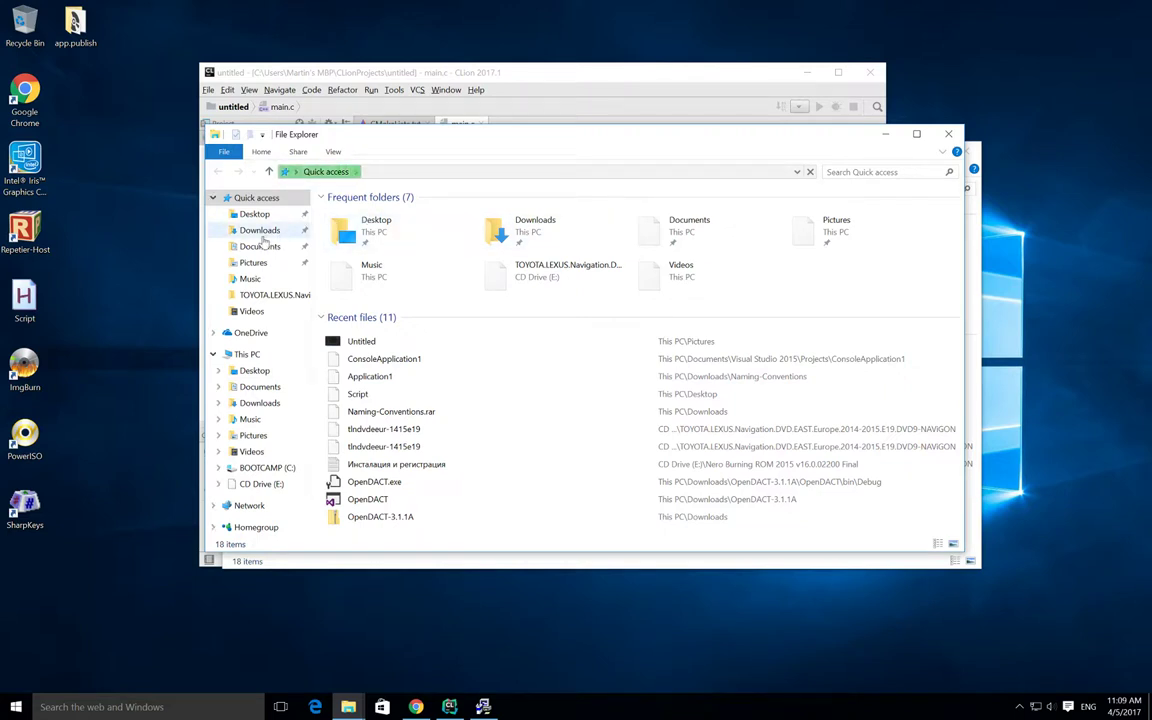
click(262, 232)
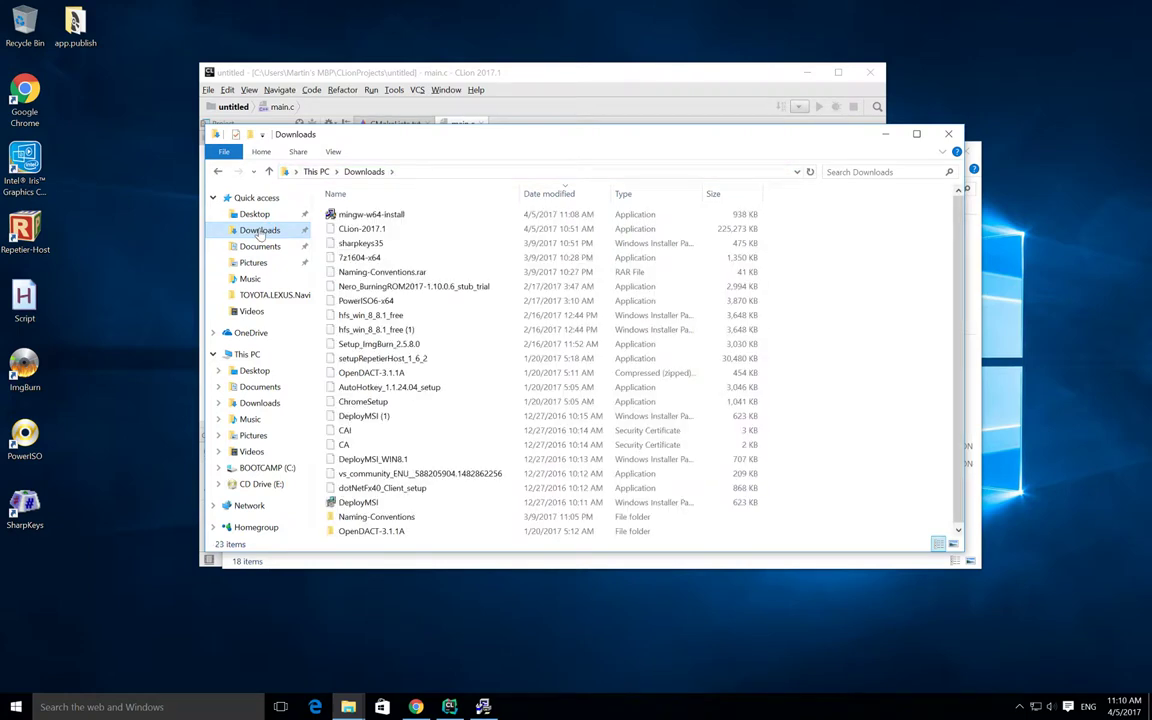
click(373, 215)
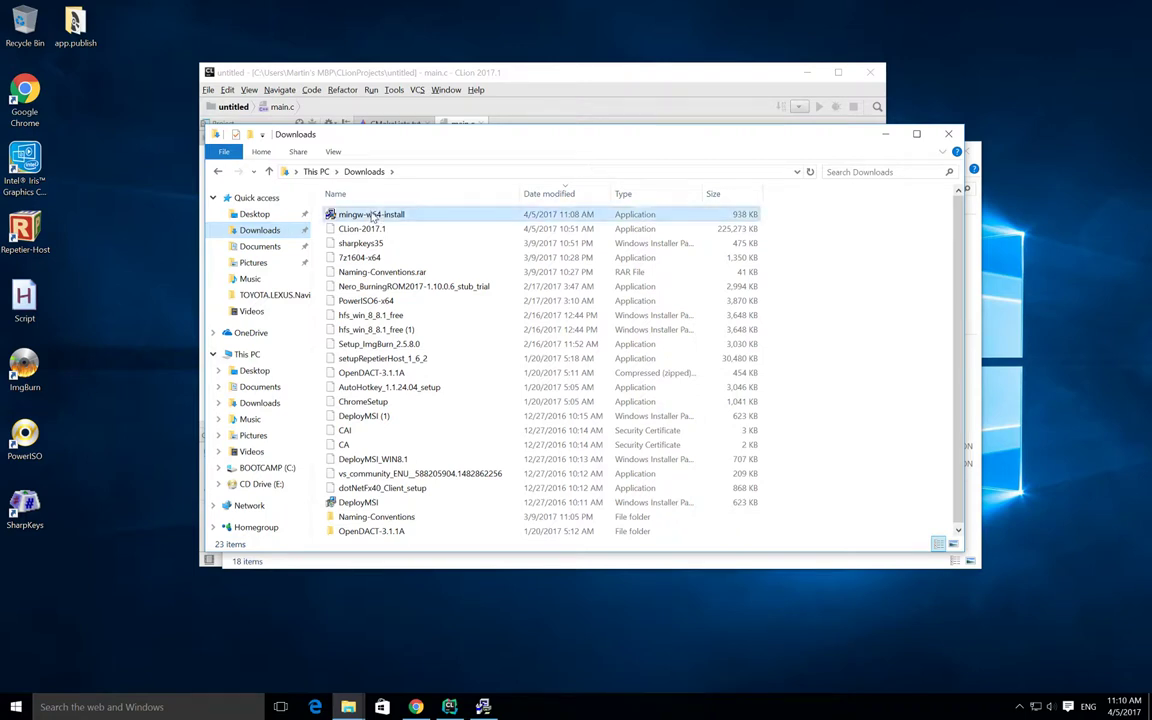
double_click(373, 215)
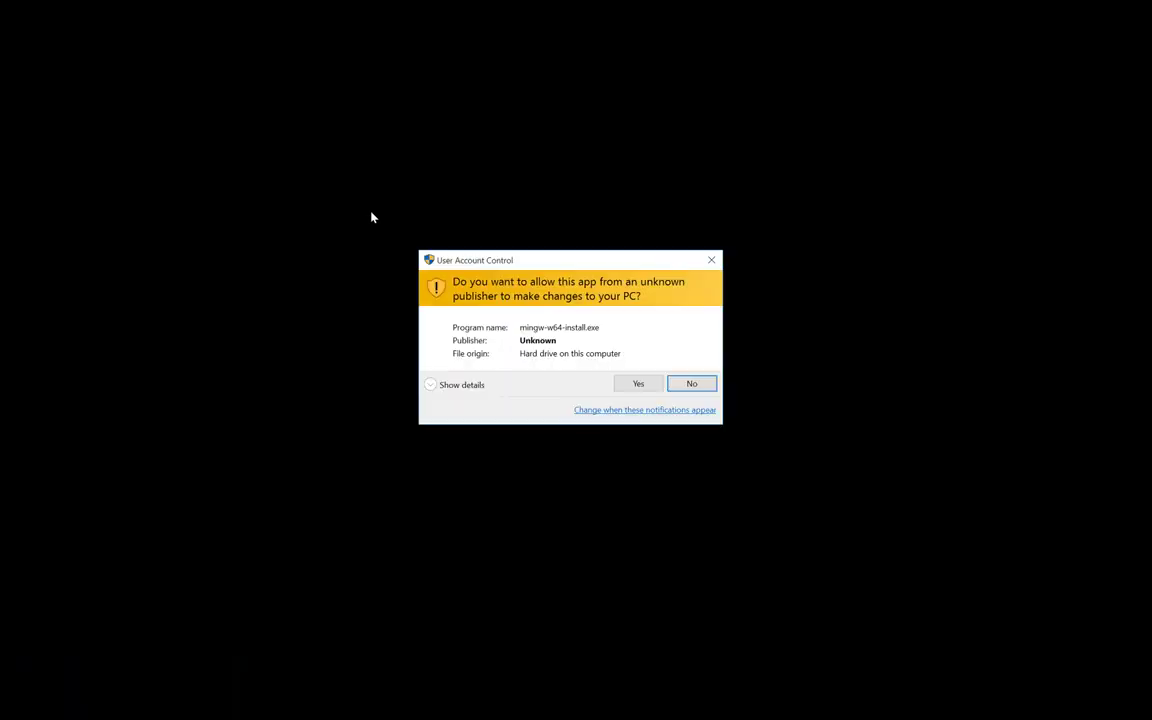
click(630, 385)
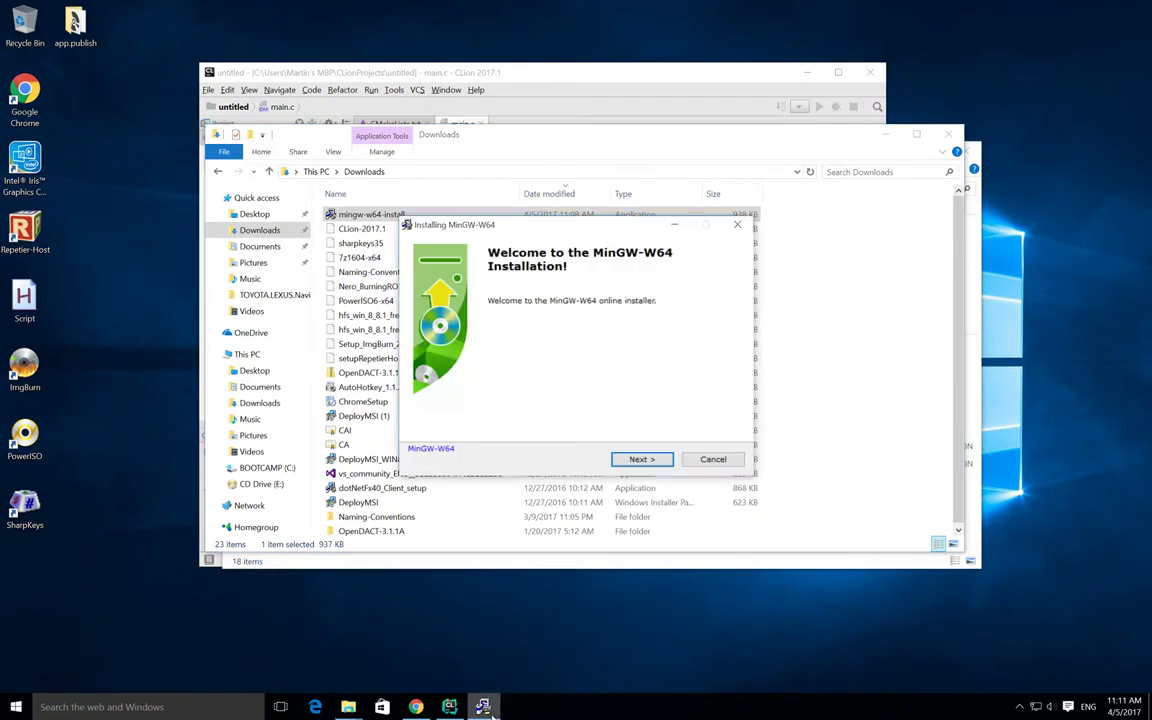
Install MinGW-W64 with version 6.3.0, architecture i686, posix threads, dwarf exceptions and build revision 2, keeping the default destination folder
click(648, 458)
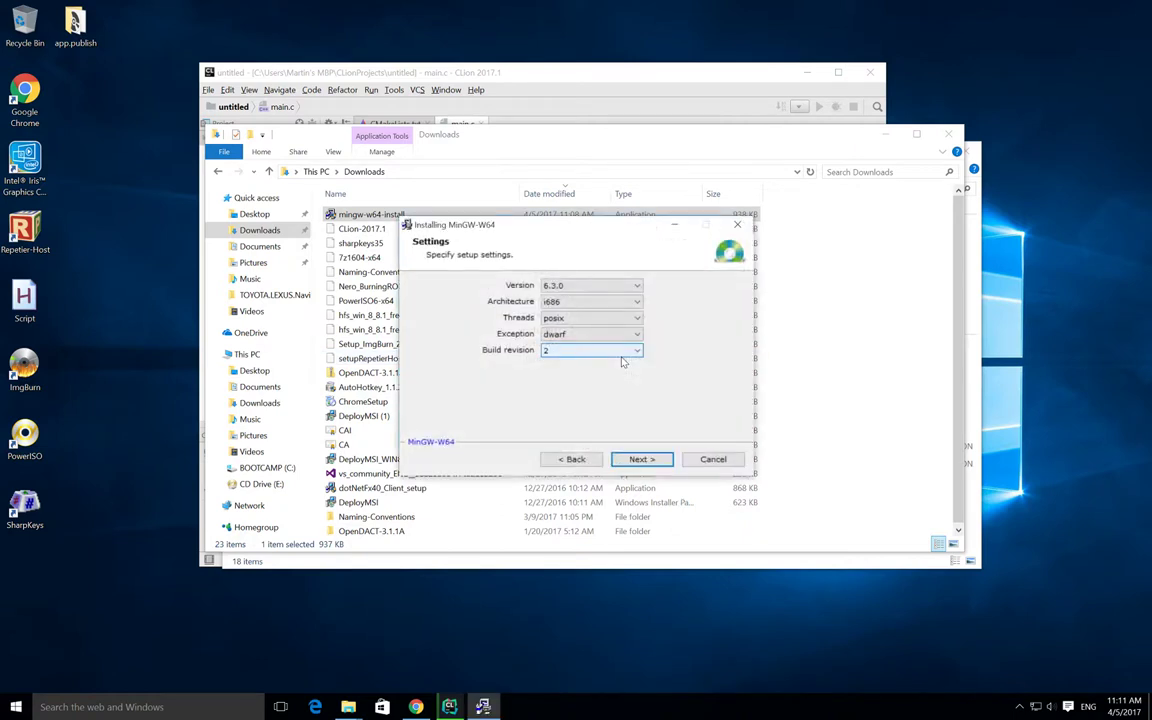
click(610, 302)
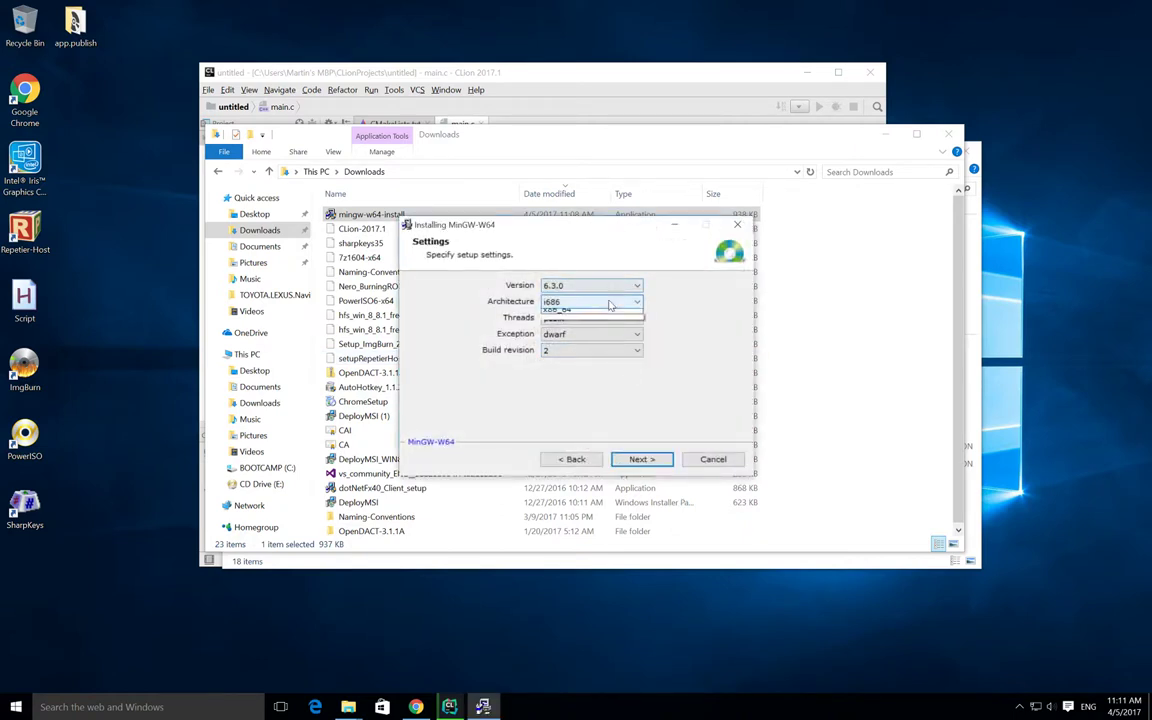
click(672, 314)
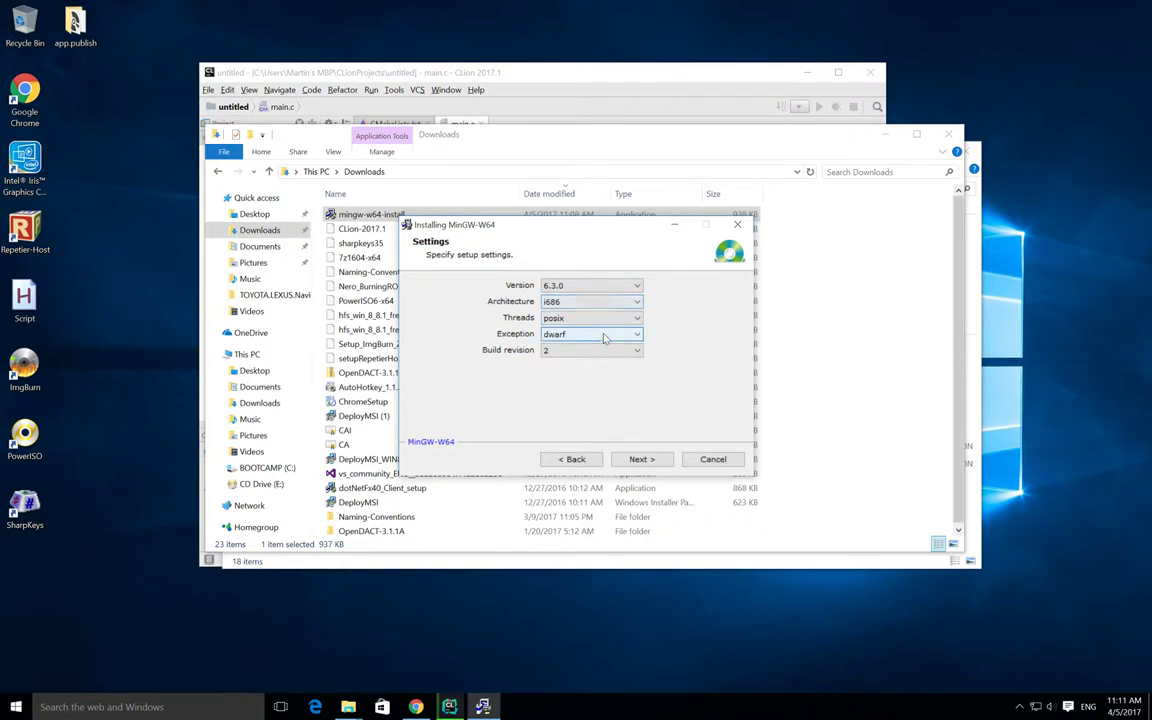
click(637, 462)
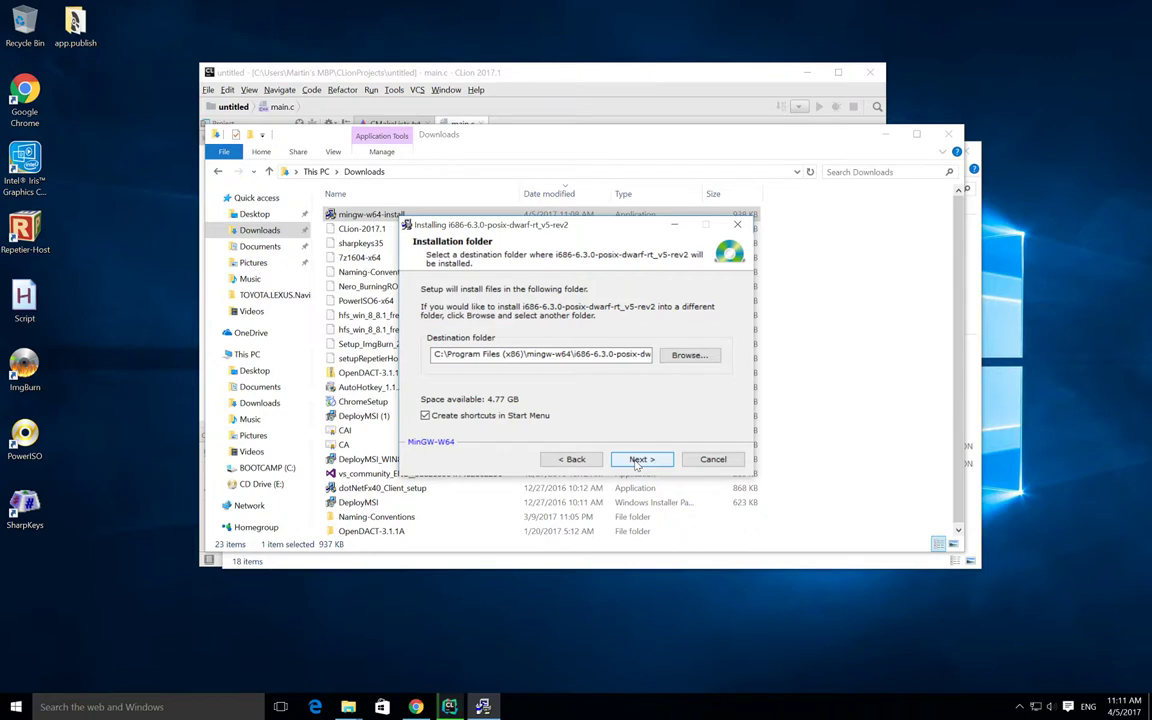
click(637, 462)
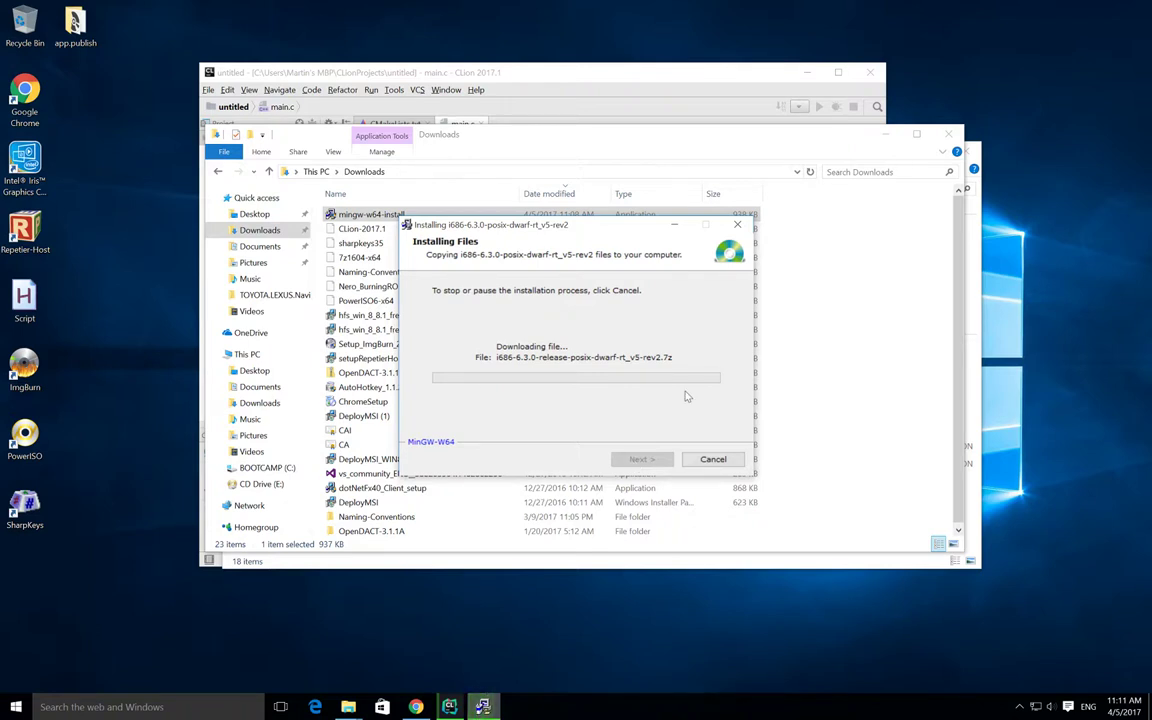
Close both File Explorer windows while the MinGW-W64 installer keeps running
click(946, 134)
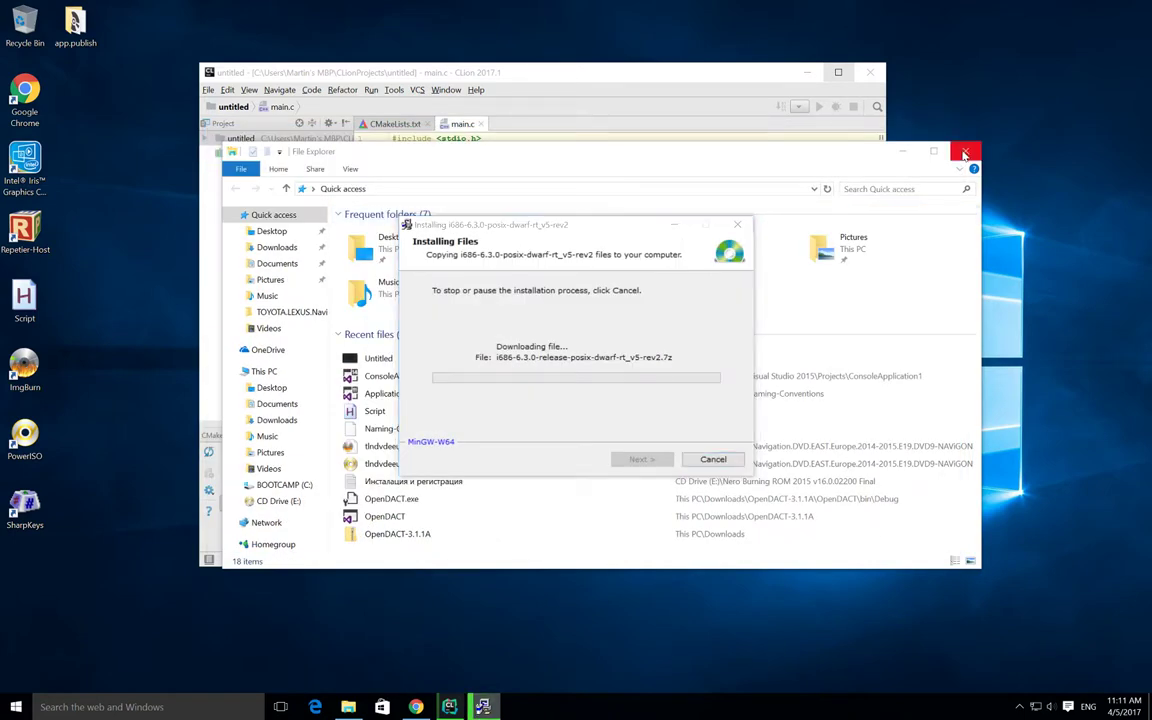
click(820, 392)
key(alt+F4)
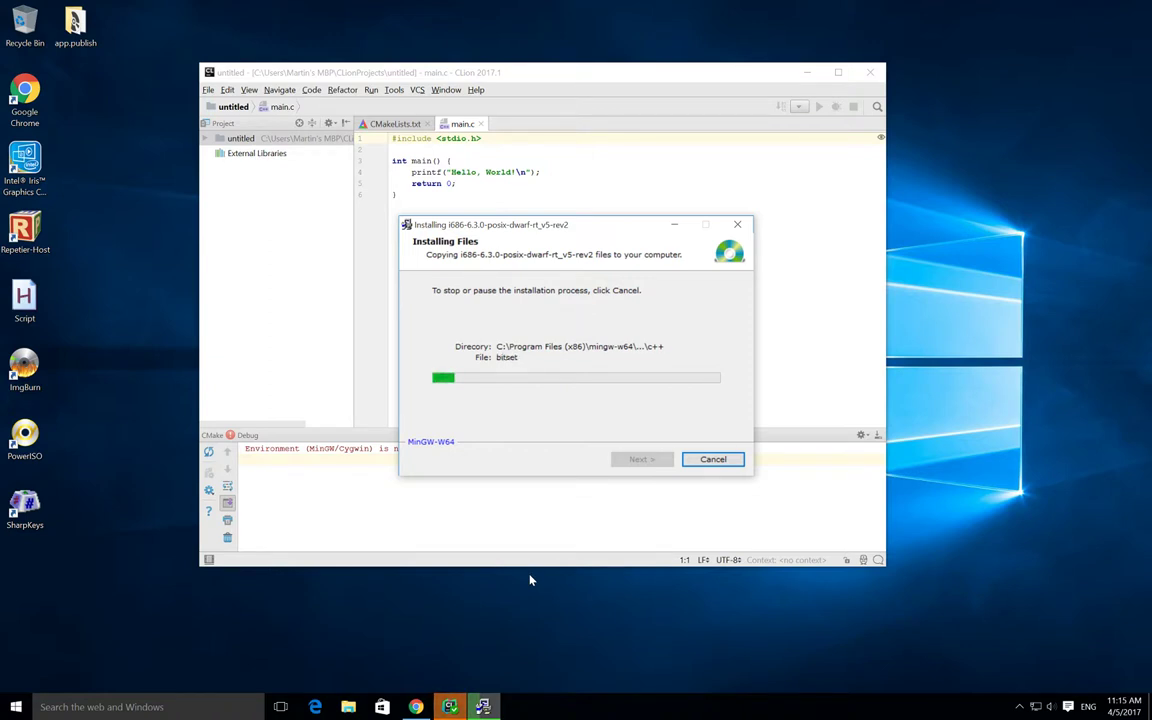
click(573, 496)
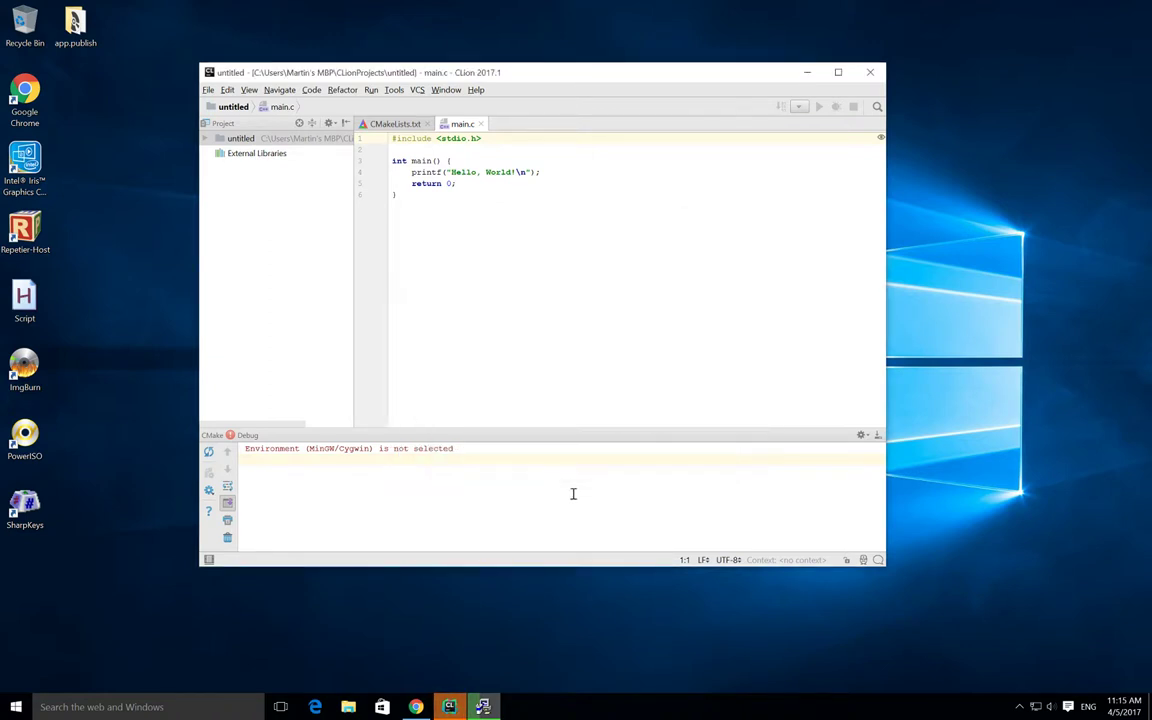
click(540, 368)
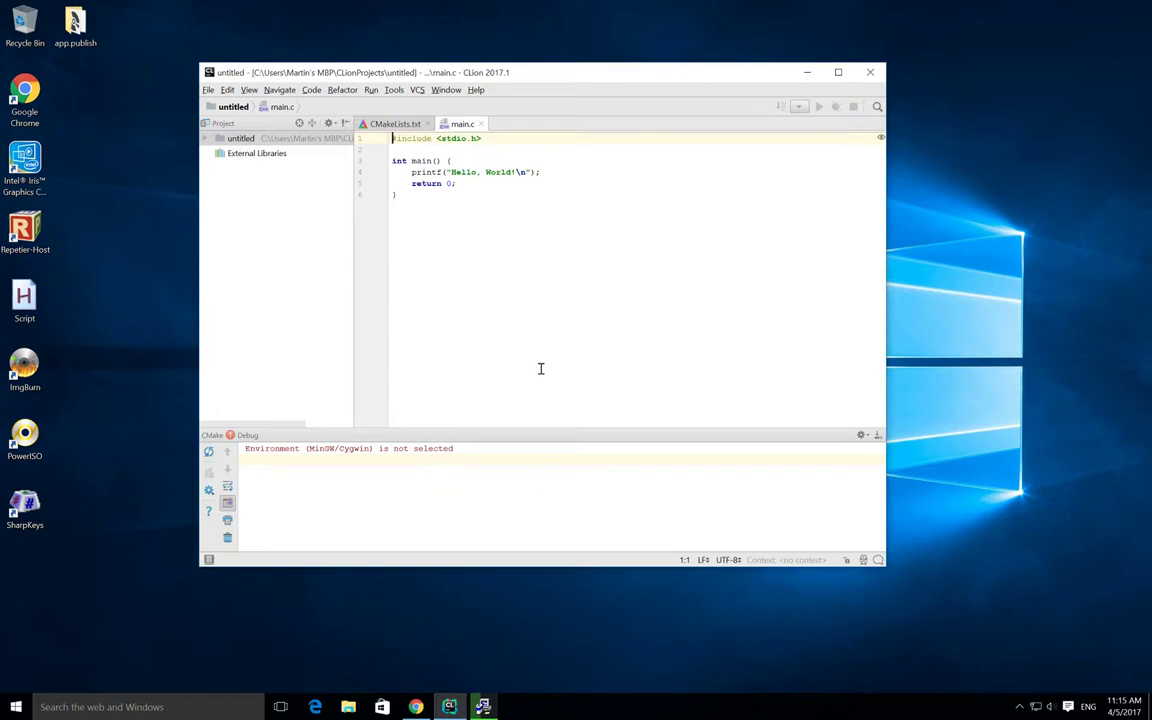
click(246, 459)
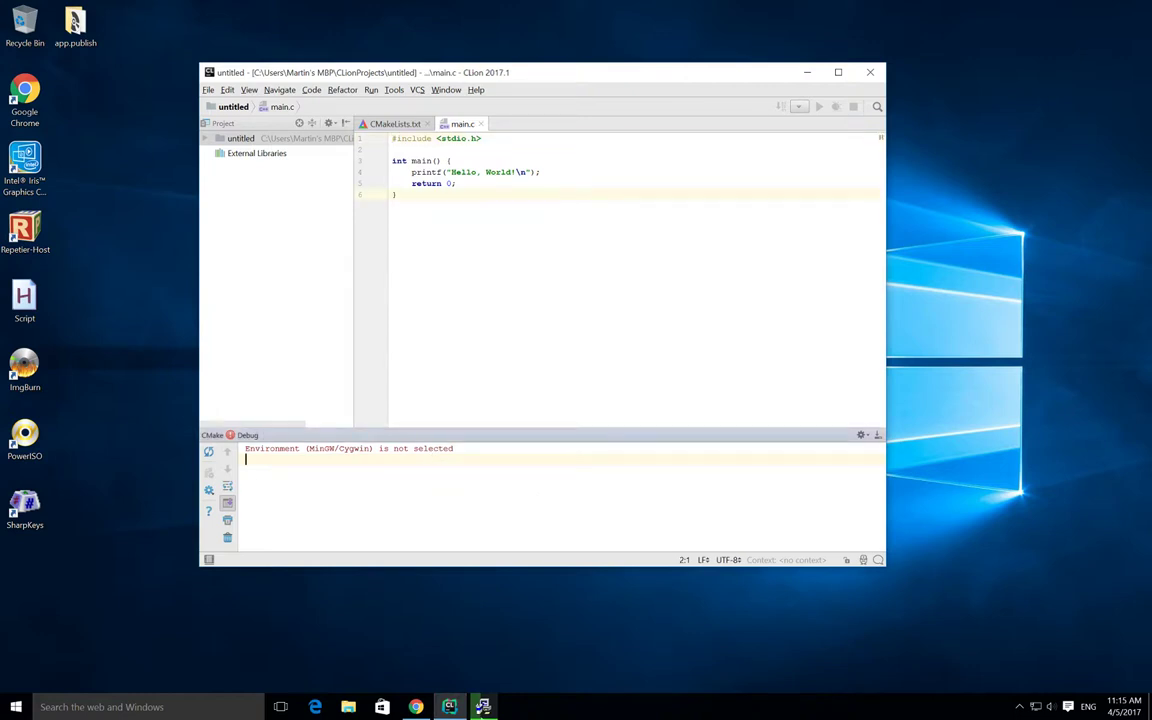
click(484, 708)
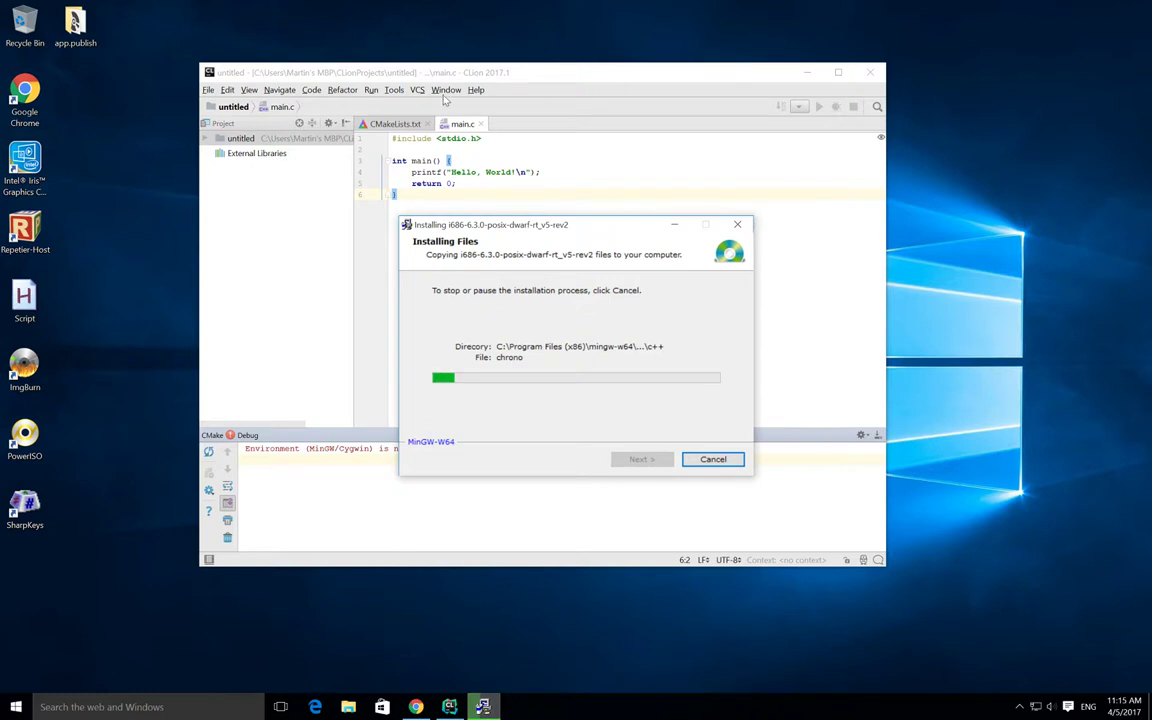
Switch back to CLion and reload the CMake project
click(400, 96)
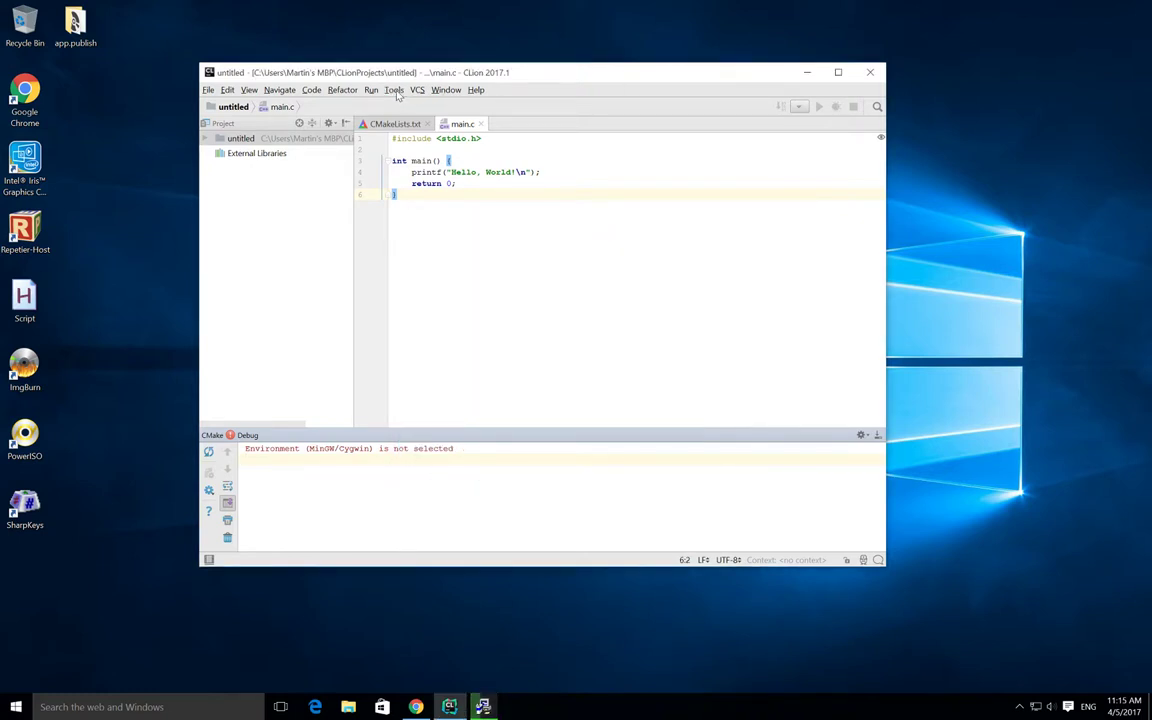
click(395, 90)
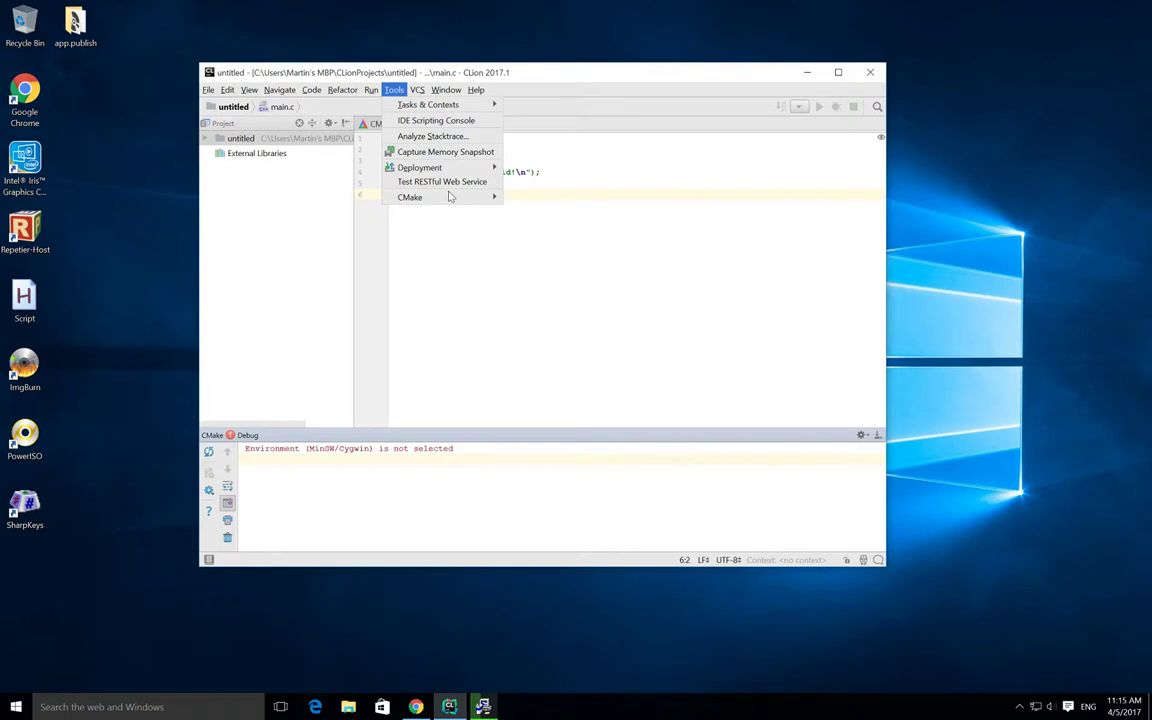
mouse_move(449, 197)
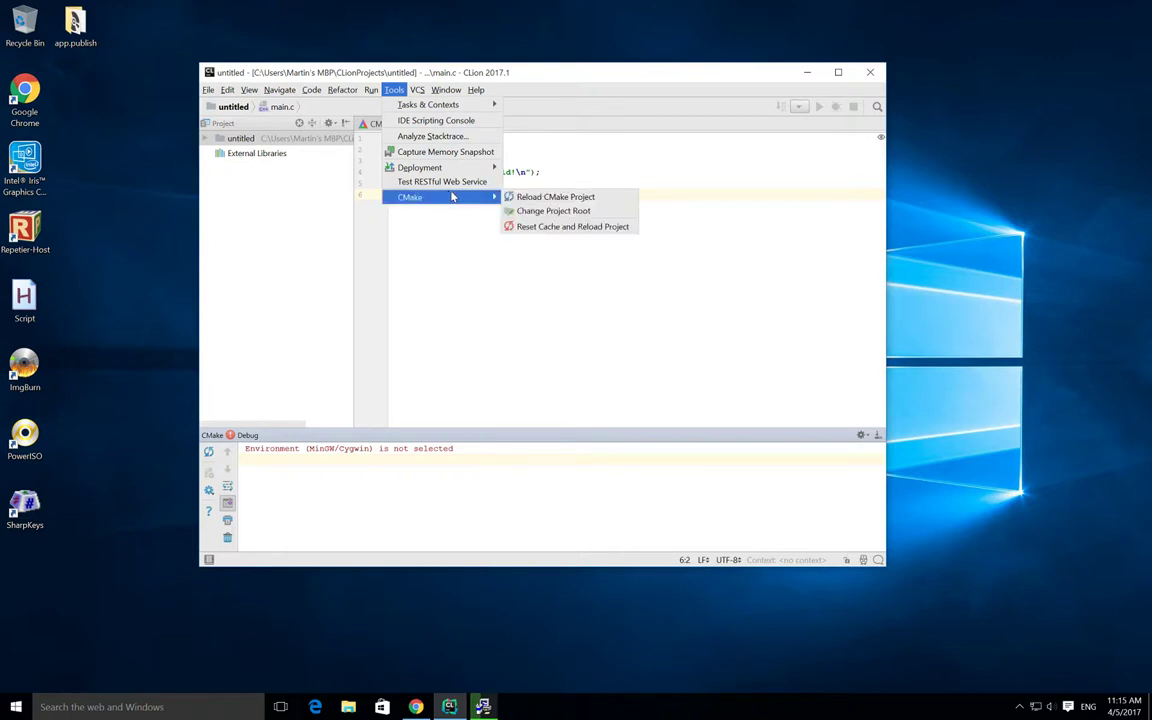
click(520, 196)
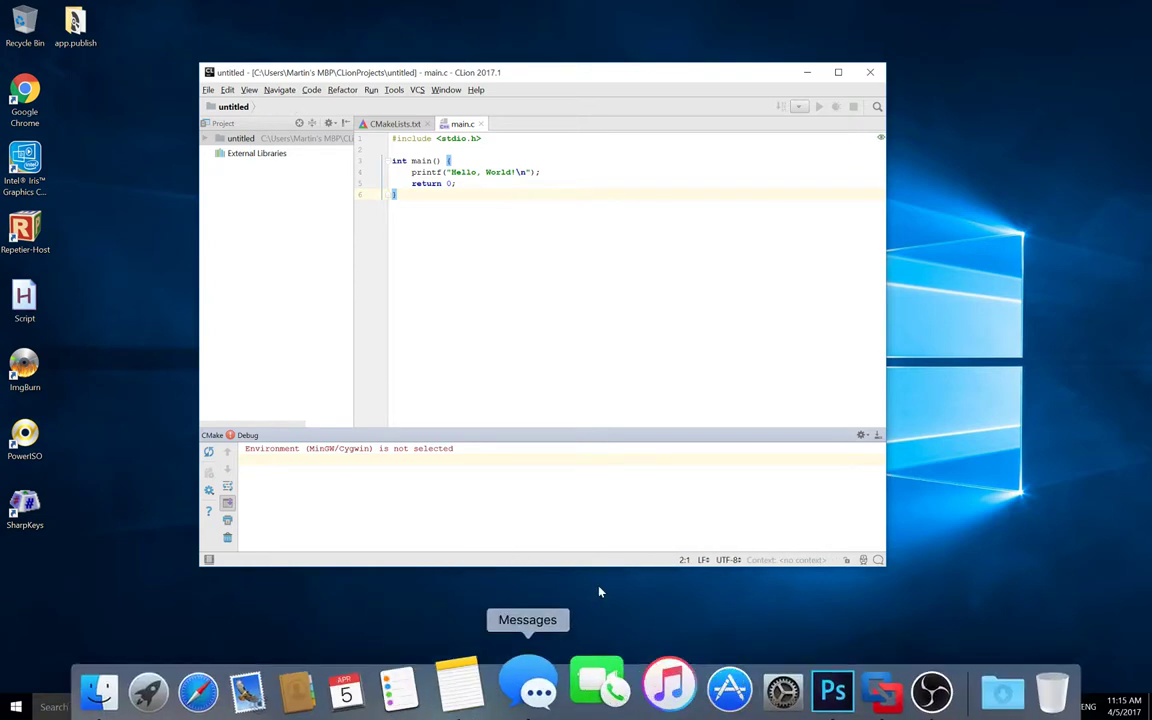
Open Task Manager, examine the CPU, memory and disk usage of the running processes, and close it
click(483, 707)
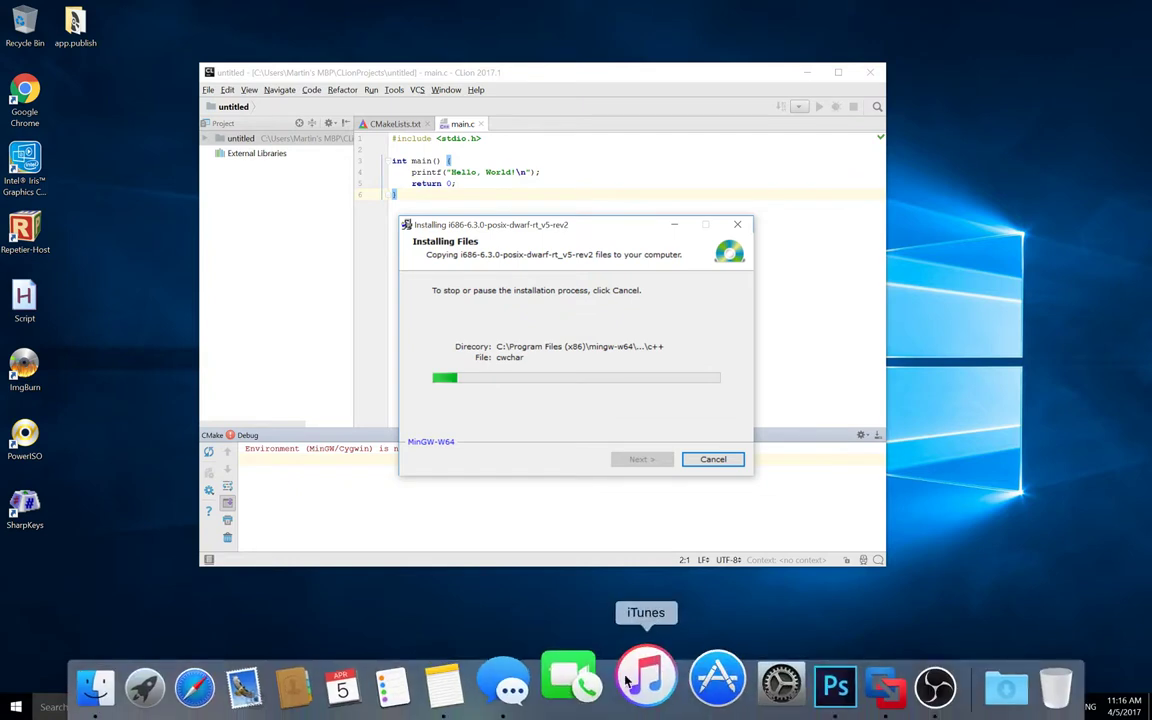
click(627, 700)
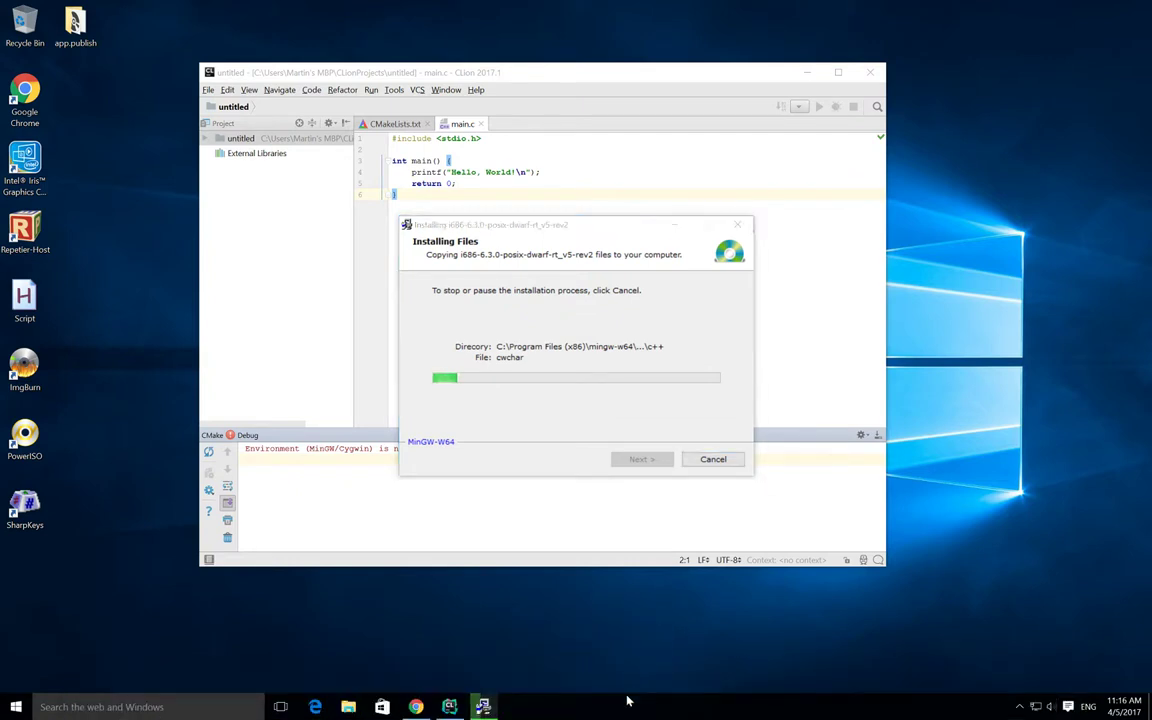
right_click(636, 706)
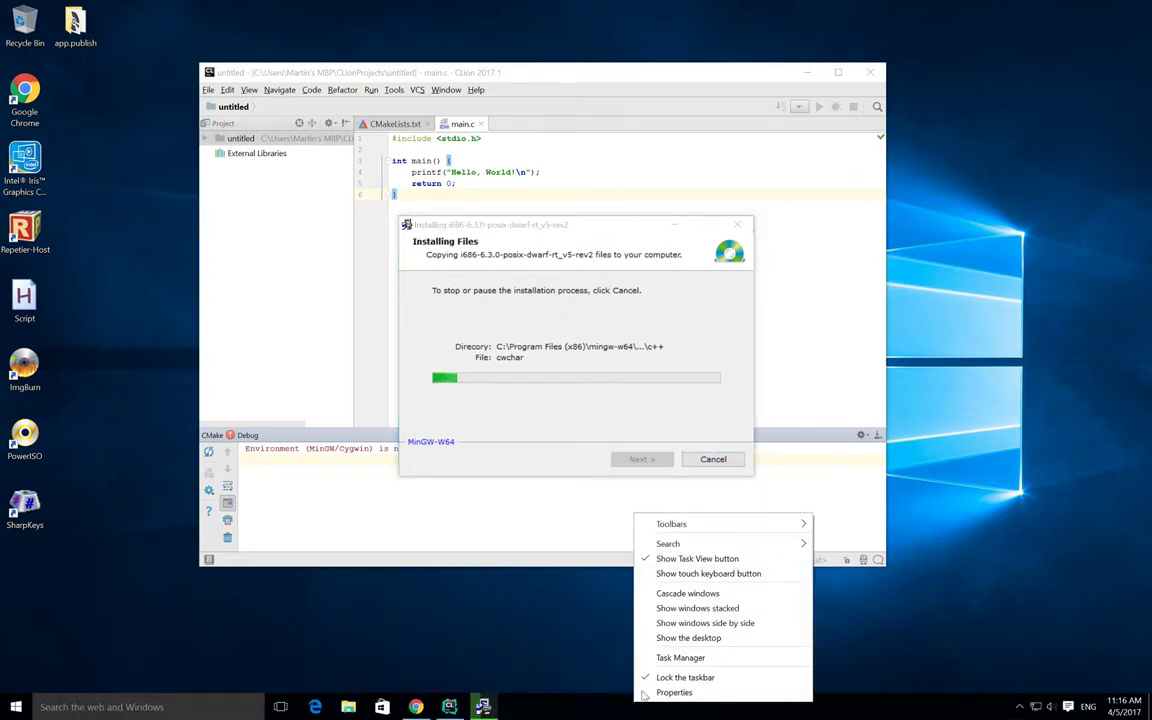
click(679, 657)
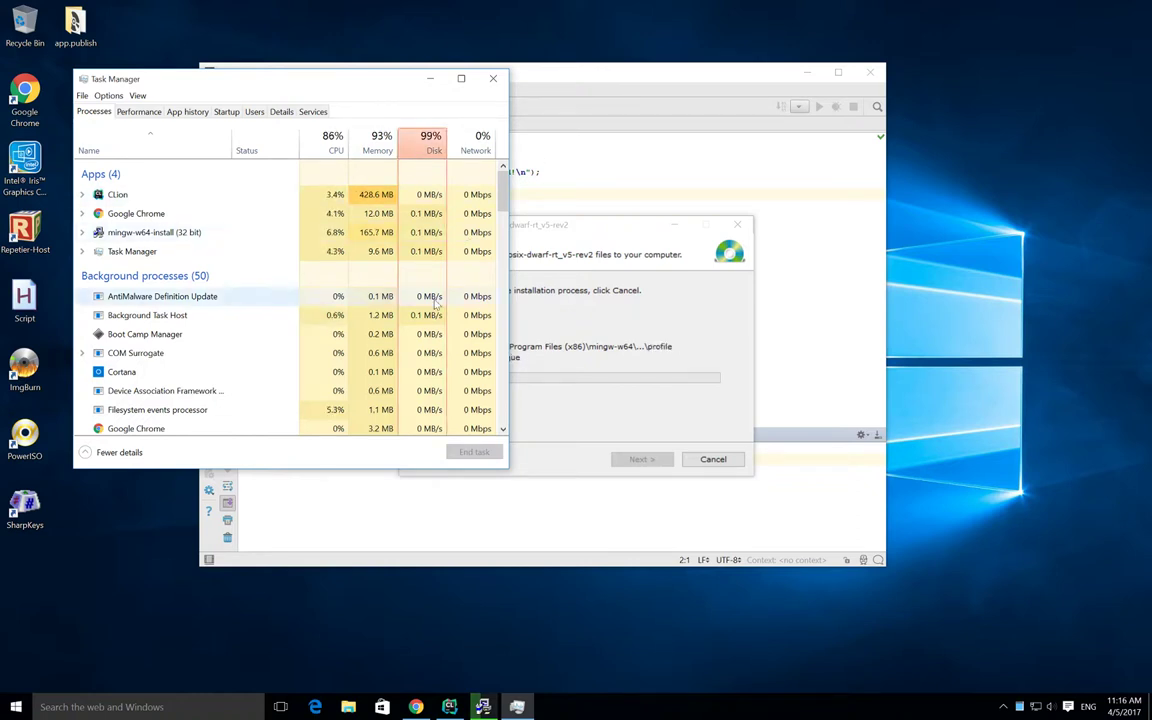
scroll(440, 290, down, 3)
scroll(435, 305, down, 5)
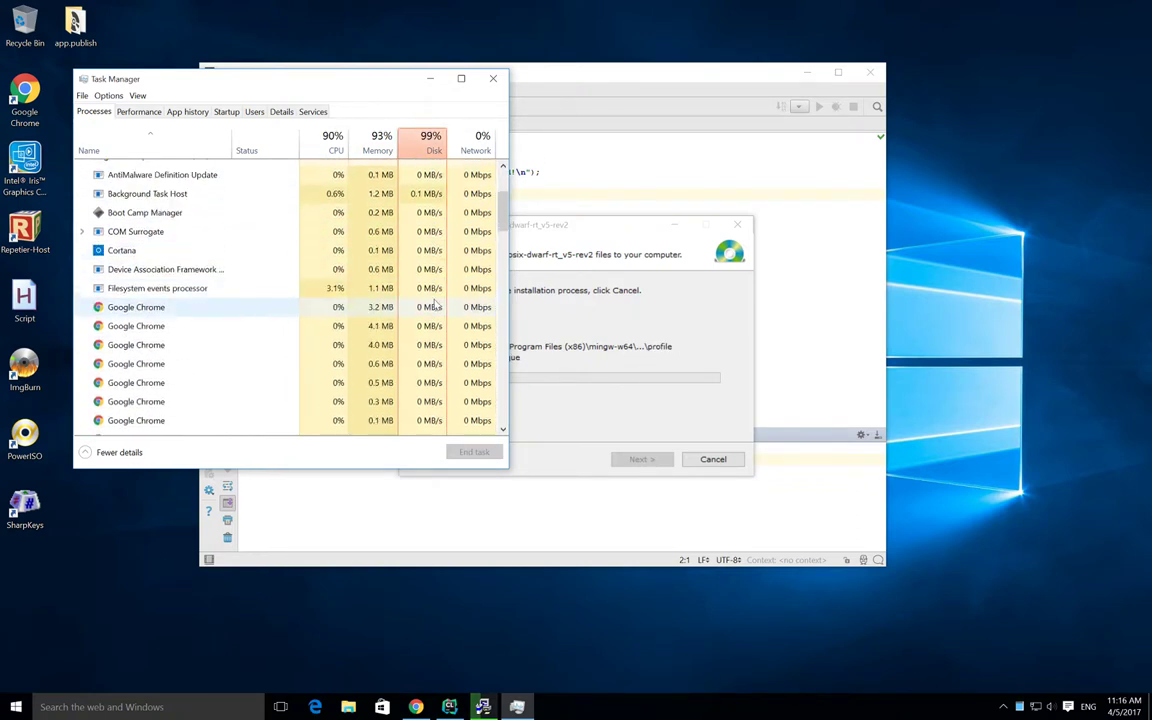
scroll(435, 305, down, 8)
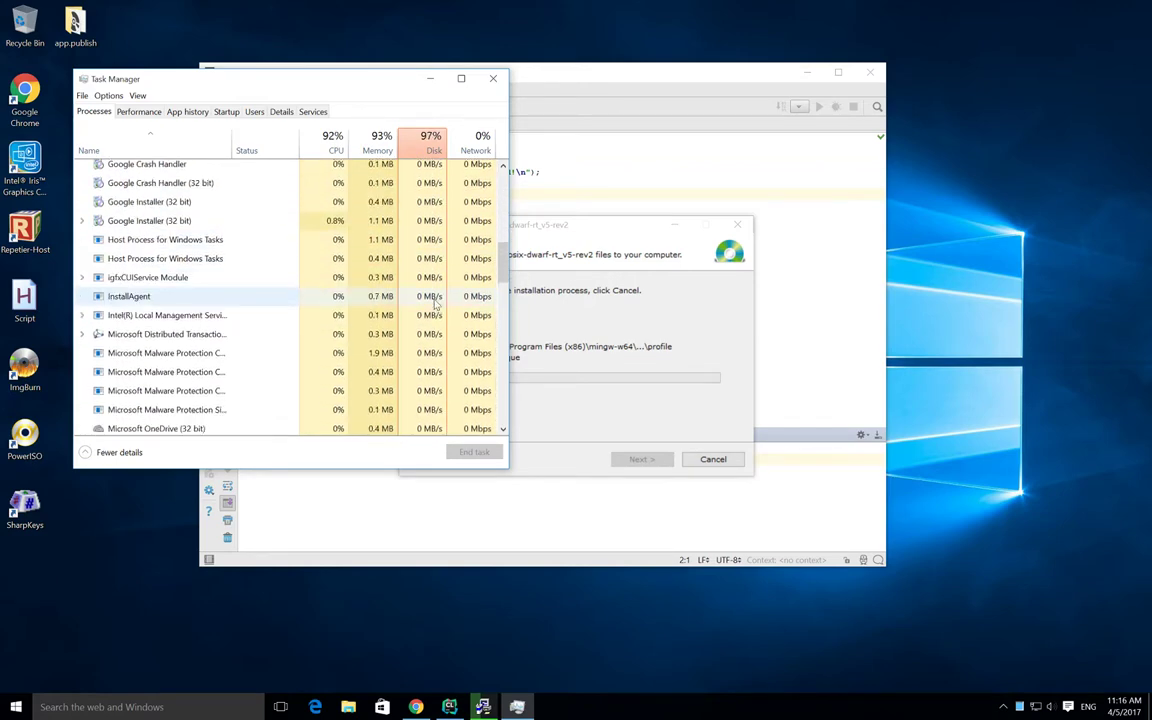
scroll(435, 305, up, 15)
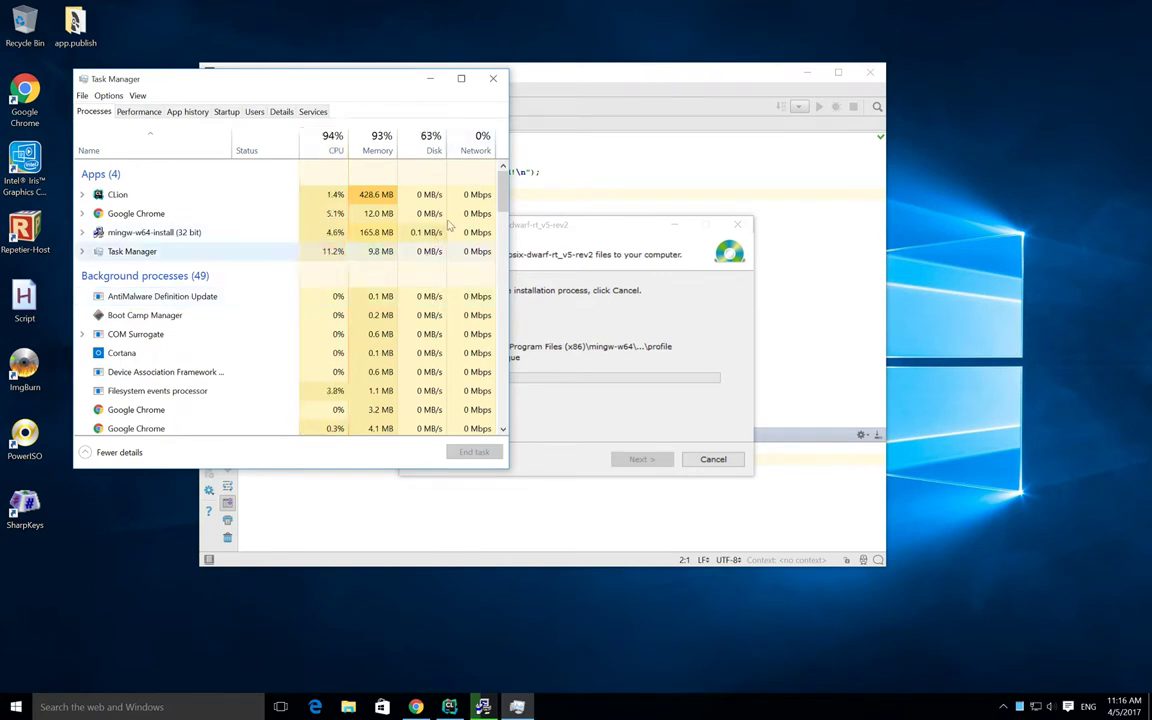
click(491, 80)
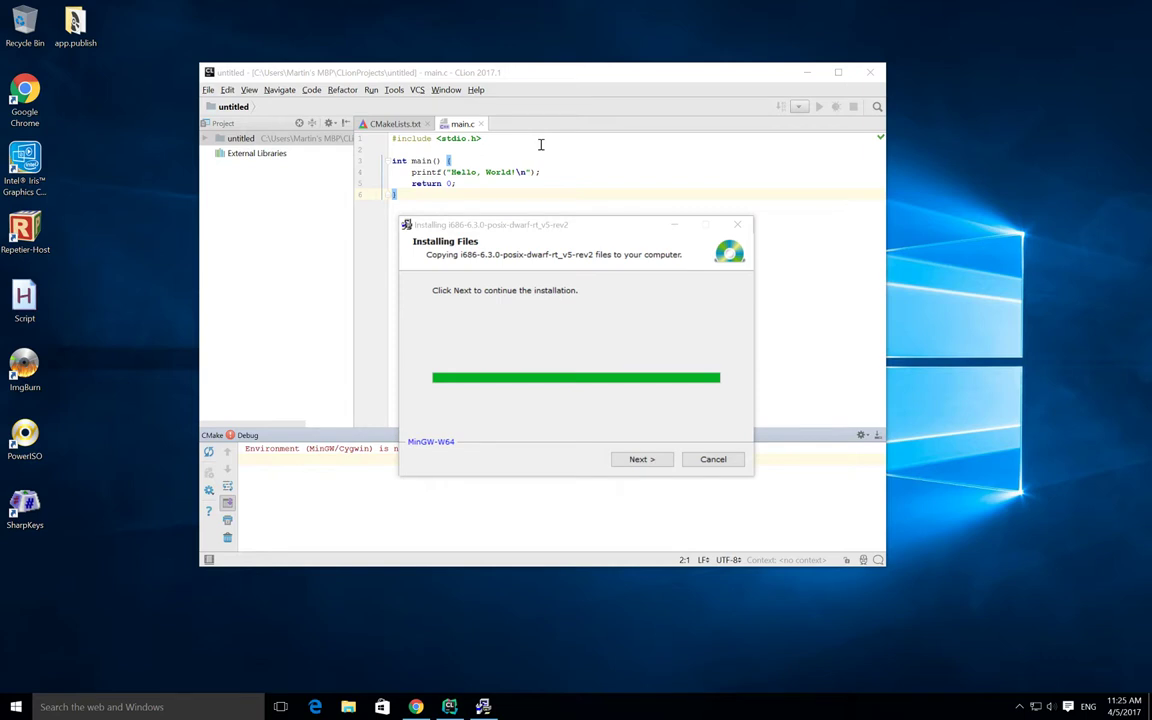
Complete the MinGW-W64 installer and exit CLion
click(650, 463)
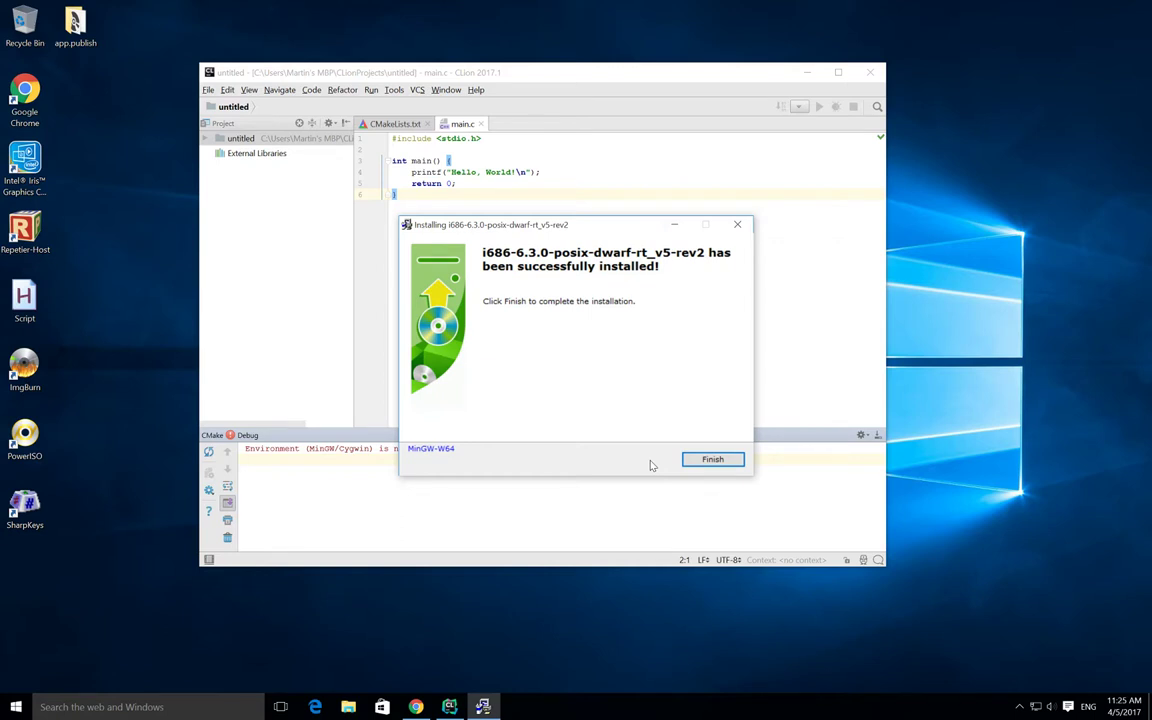
click(696, 459)
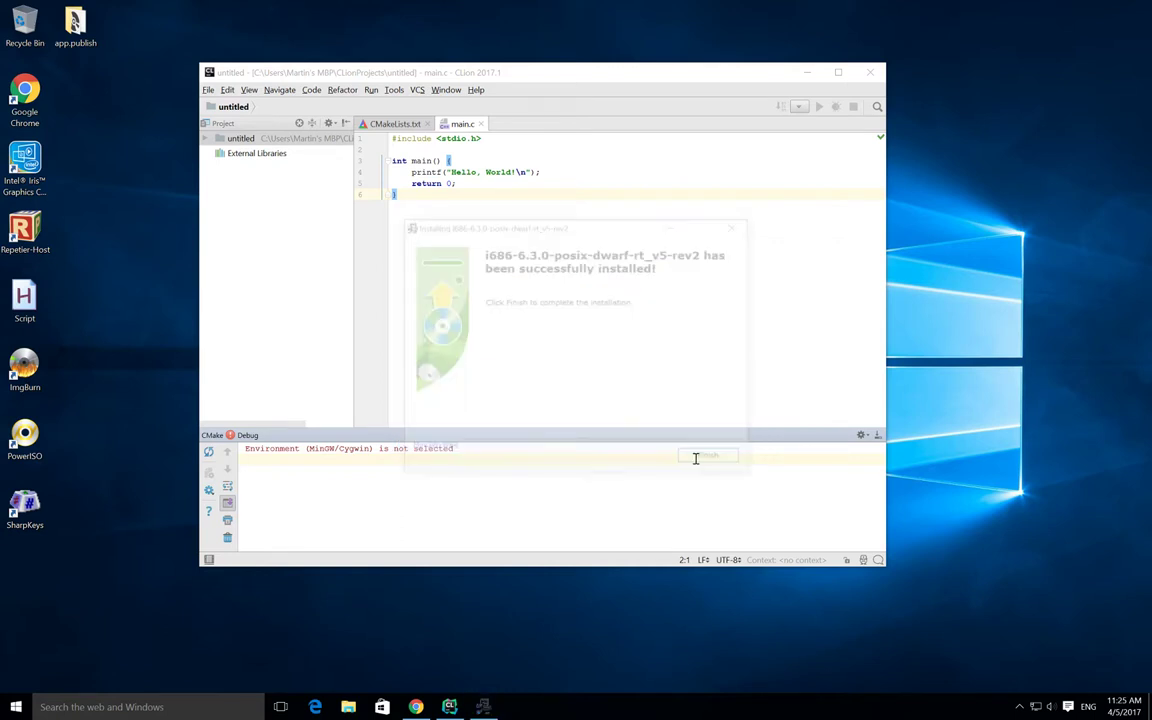
click(873, 73)
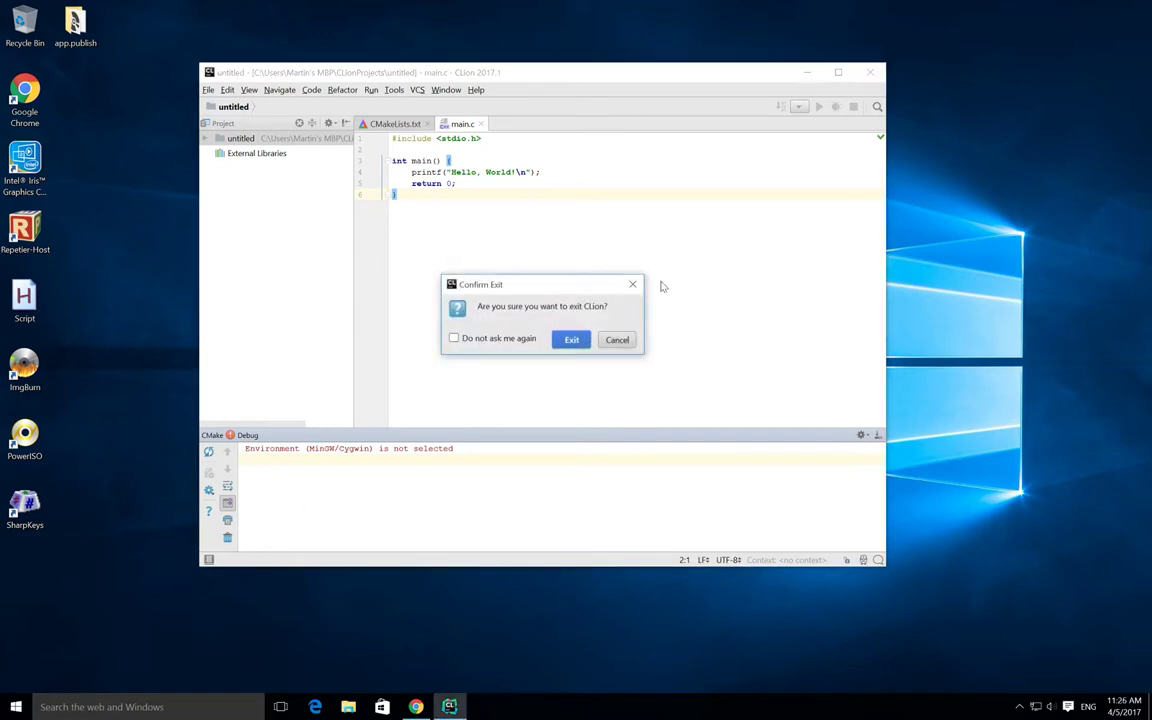
click(566, 337)
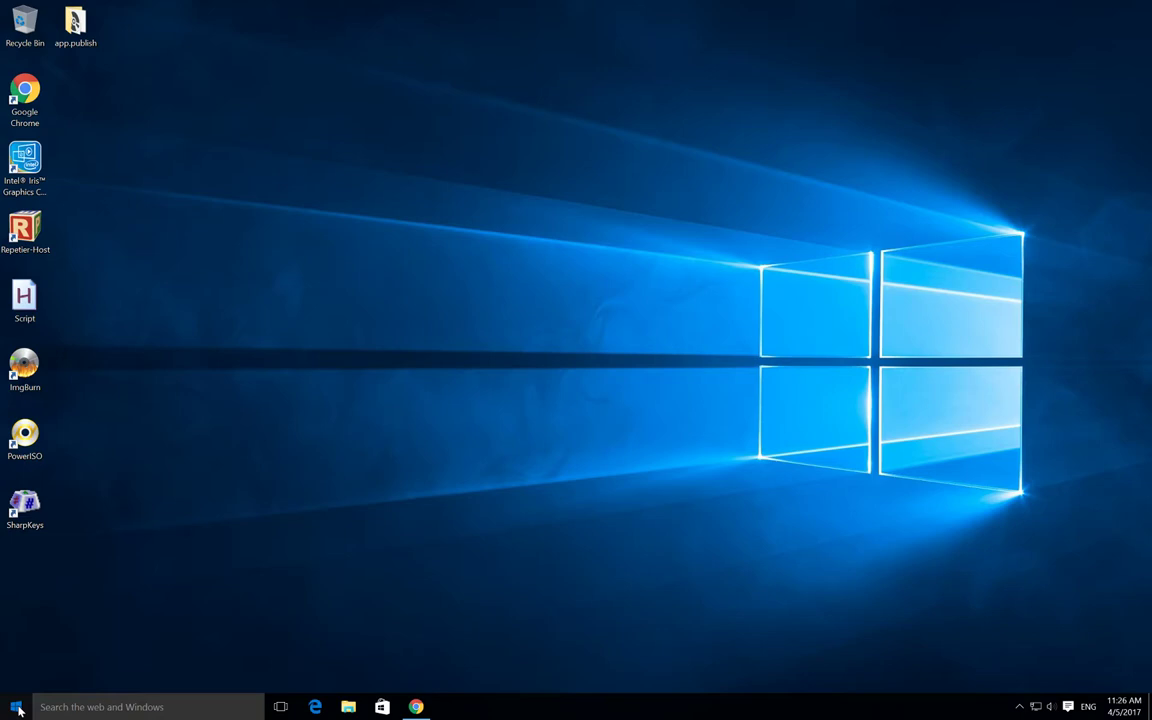
Launch JetBrains CLion 2017.1 and dismiss the Tip of the Day
click(16, 707)
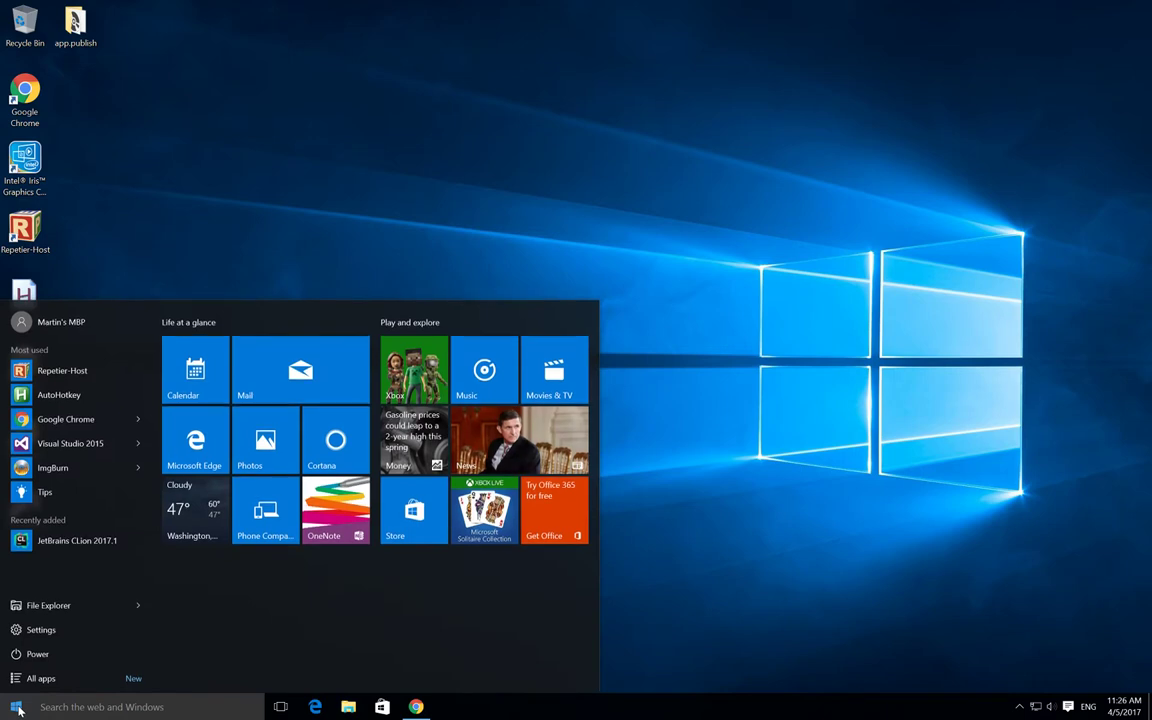
click(59, 541)
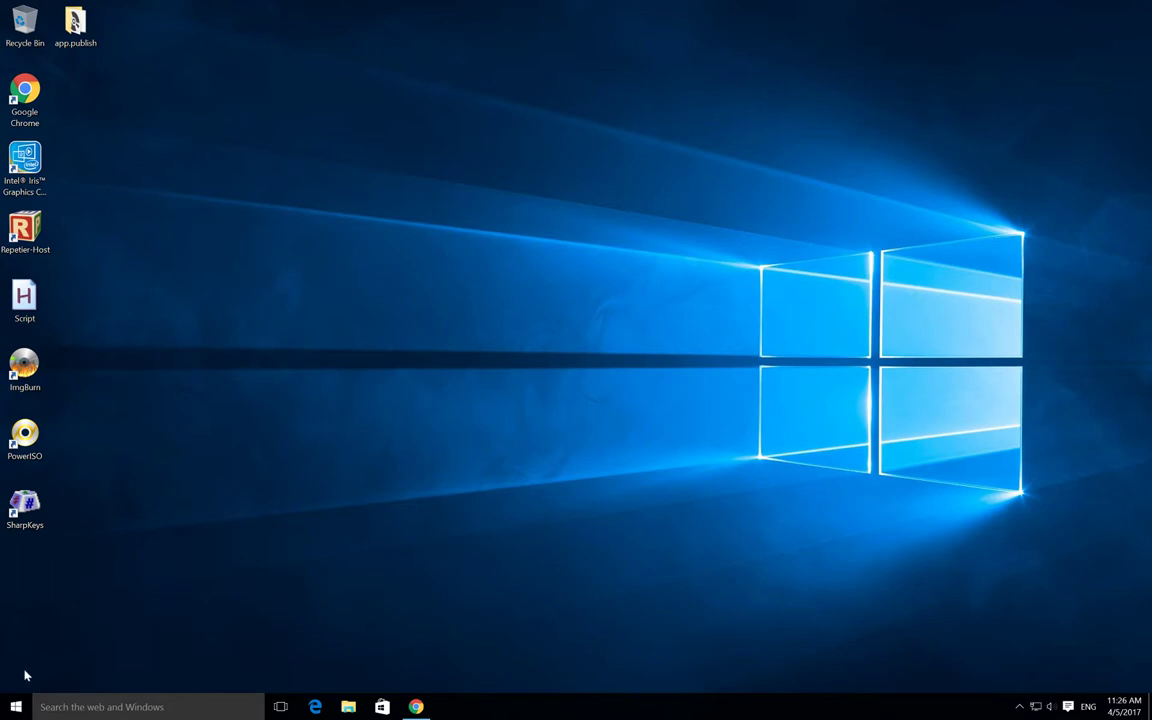
click(10, 712)
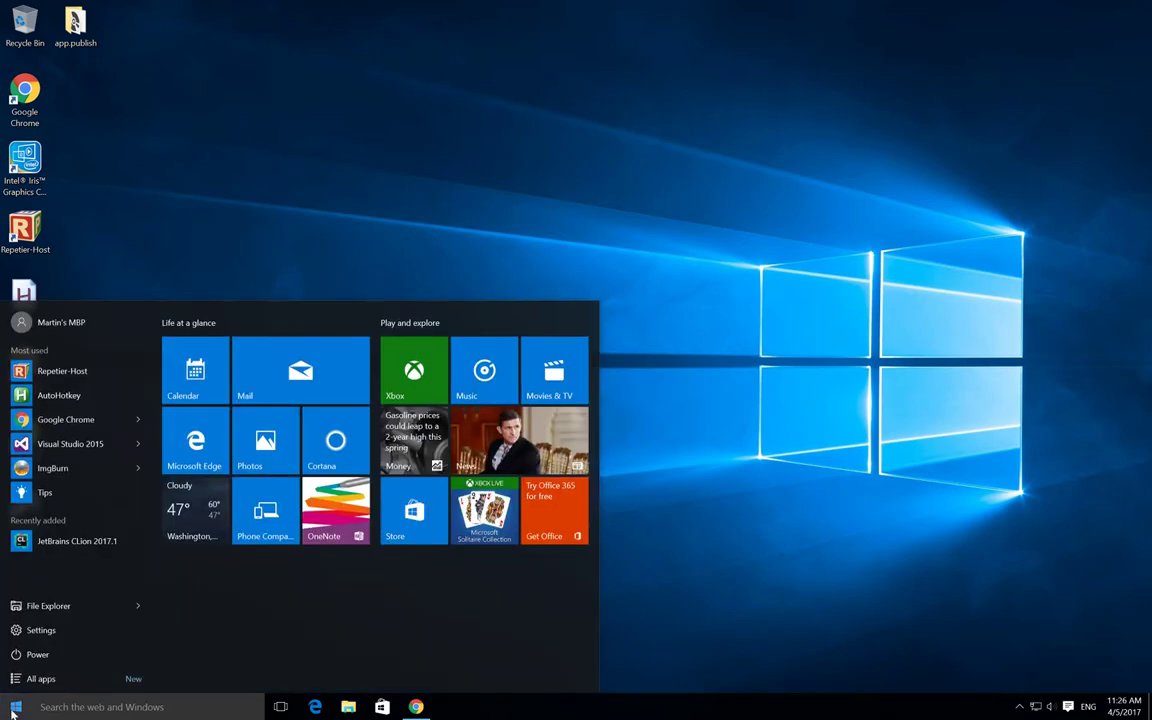
click(49, 544)
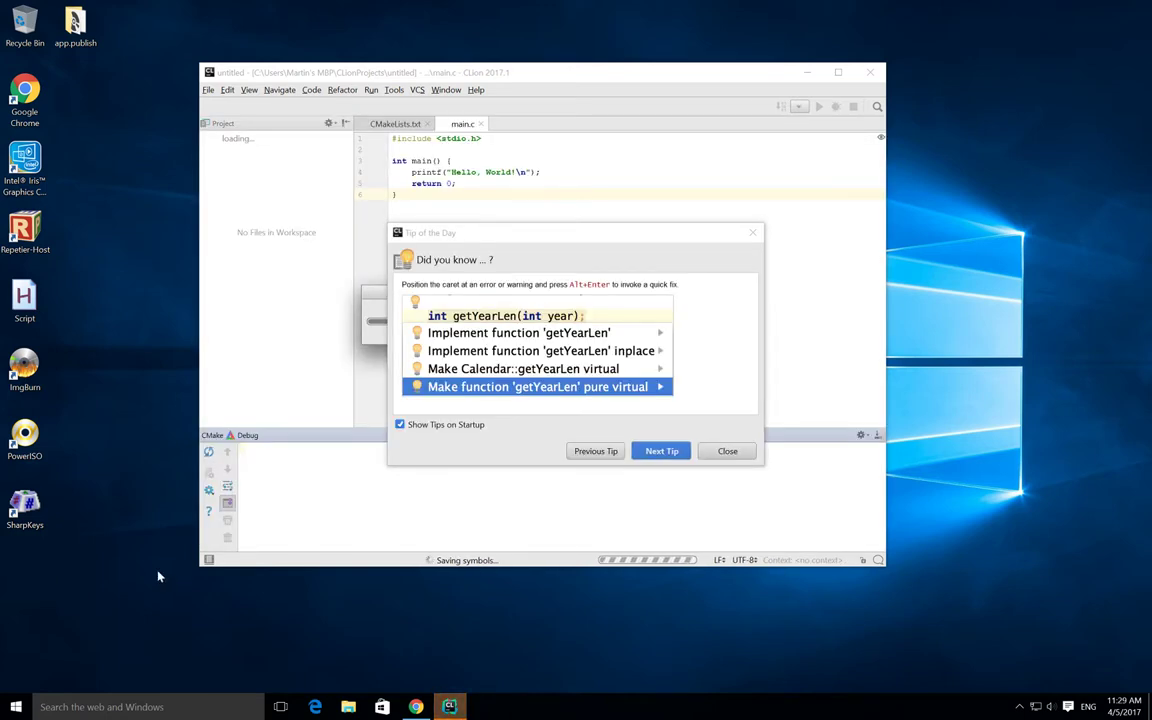
click(745, 456)
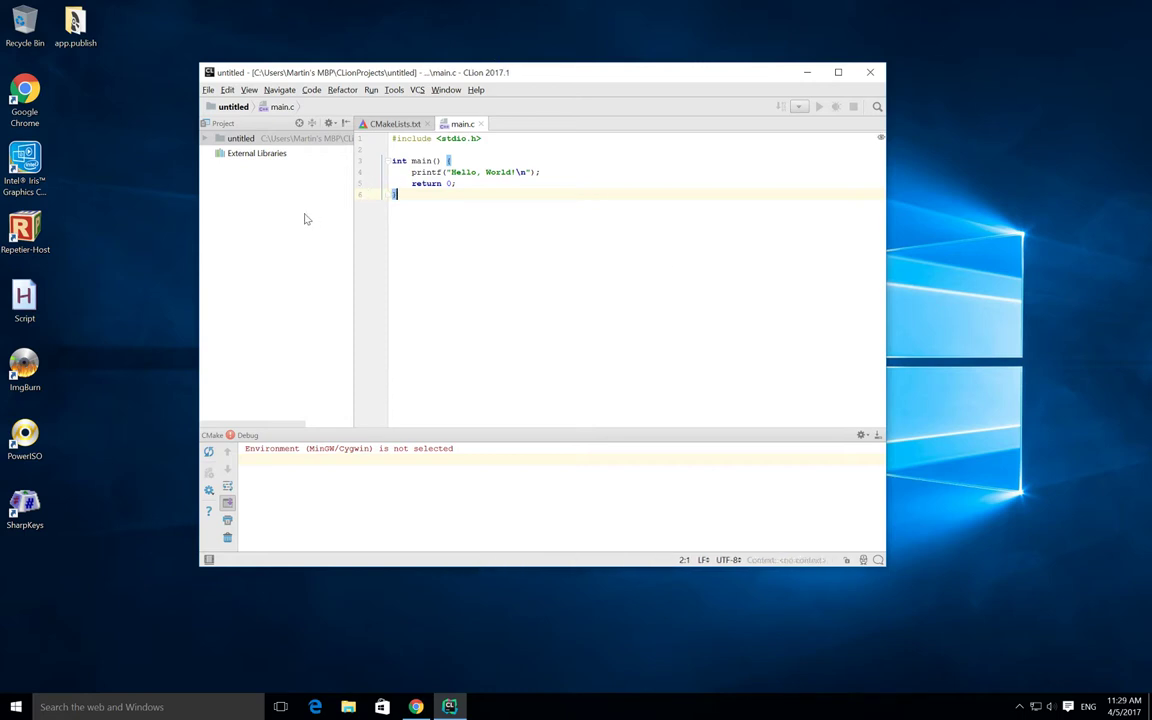
Open the Toolchains settings under Build, Execution, Deployment and choose MinGW home as the environment
click(209, 90)
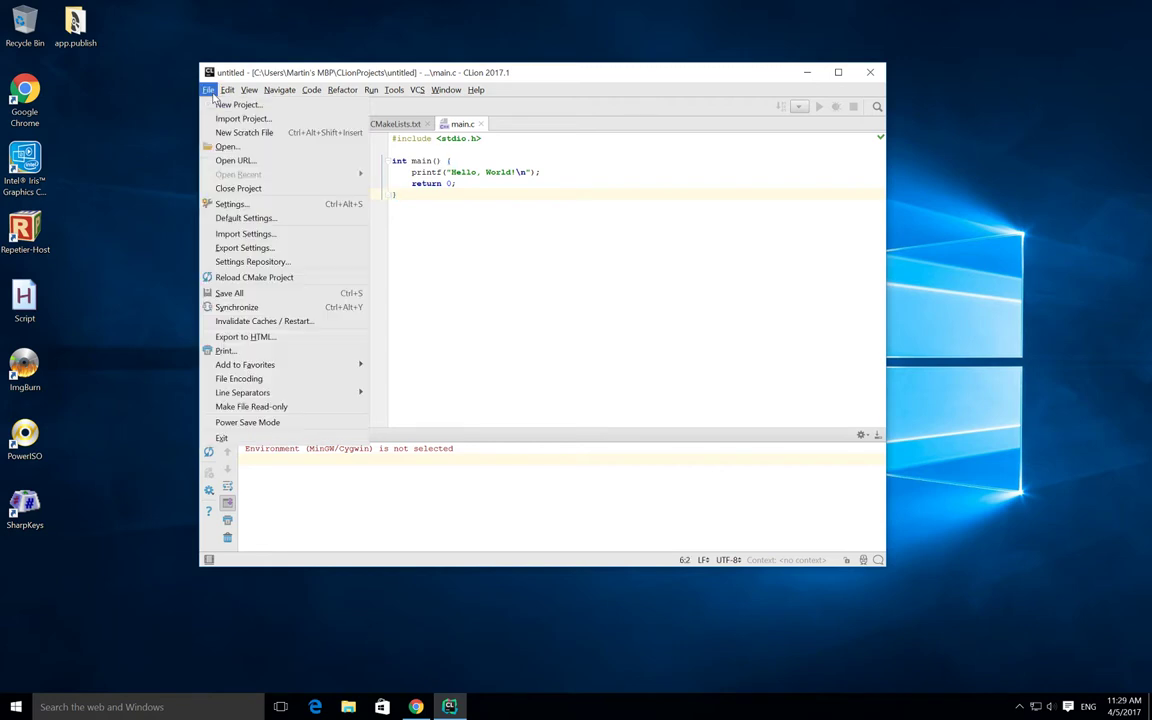
click(236, 204)
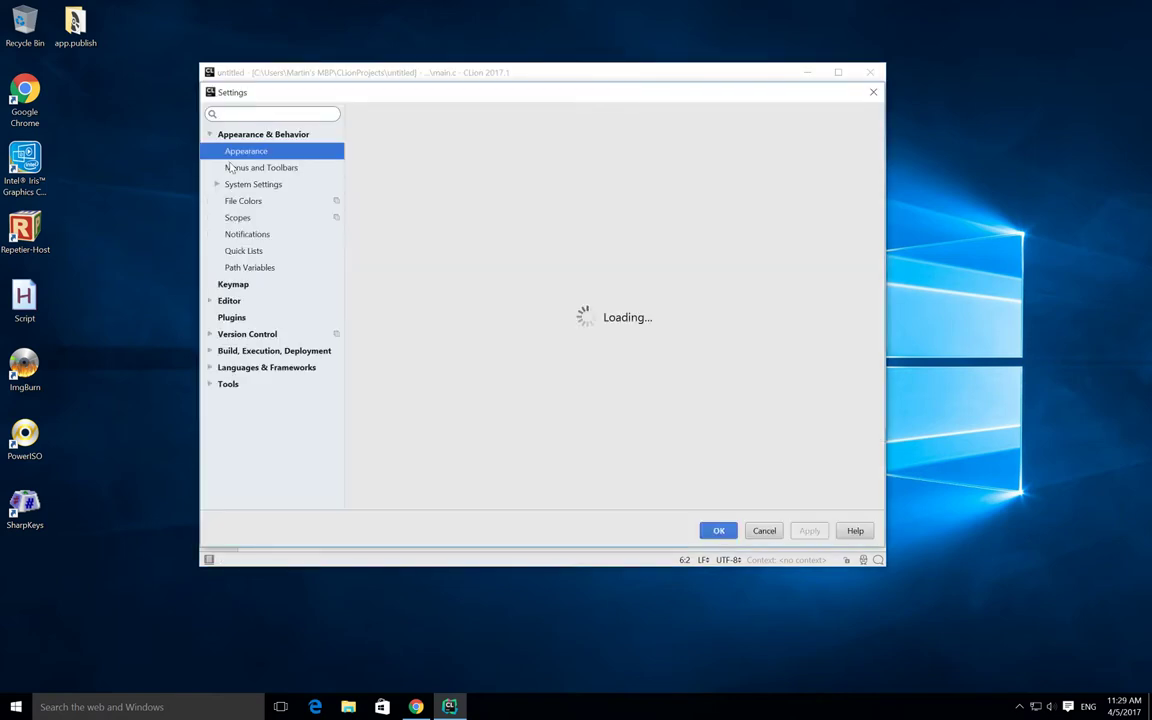
click(230, 301)
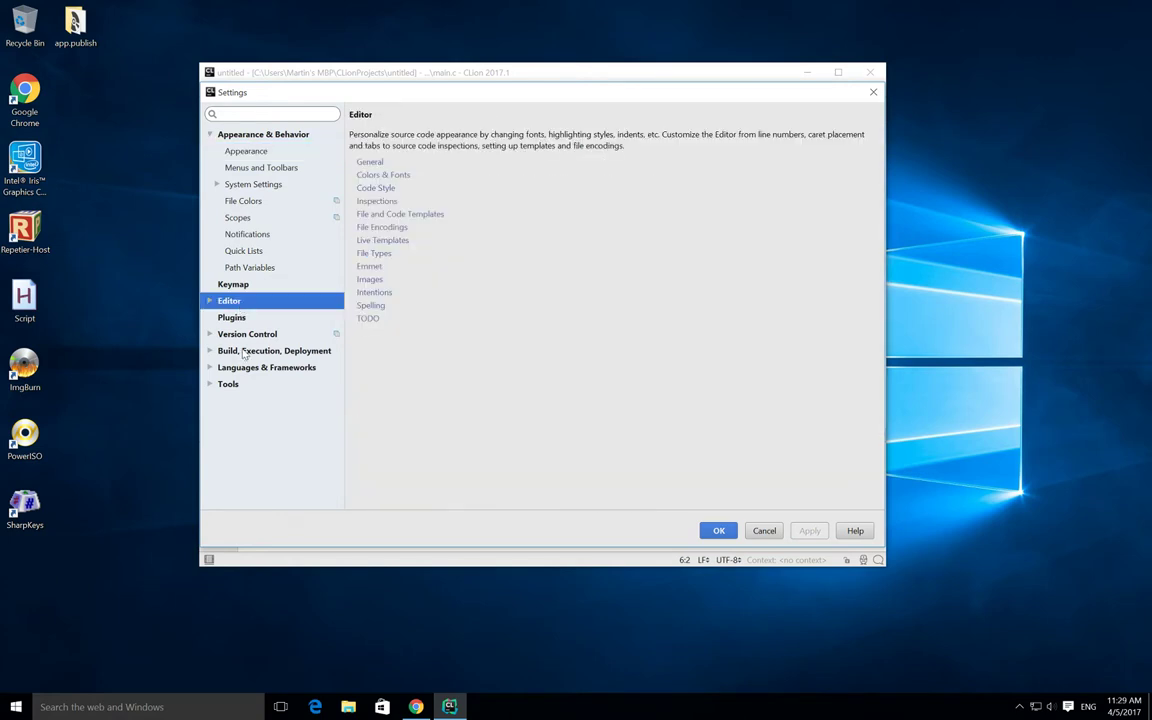
click(243, 352)
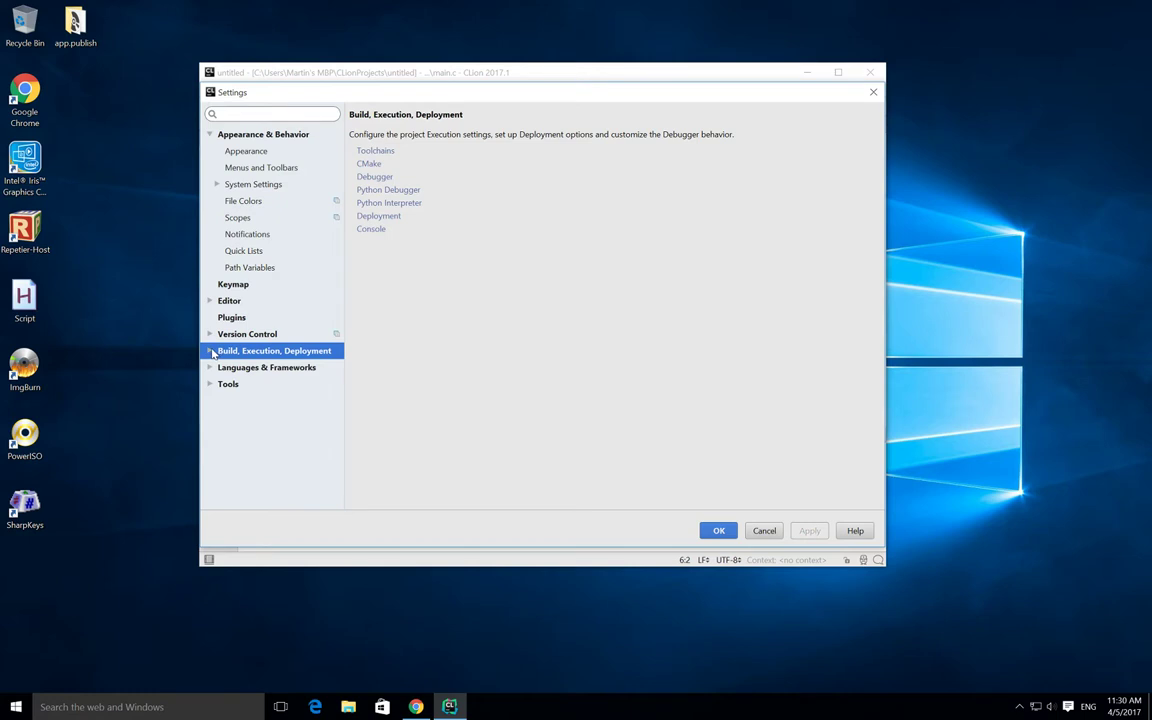
click(211, 351)
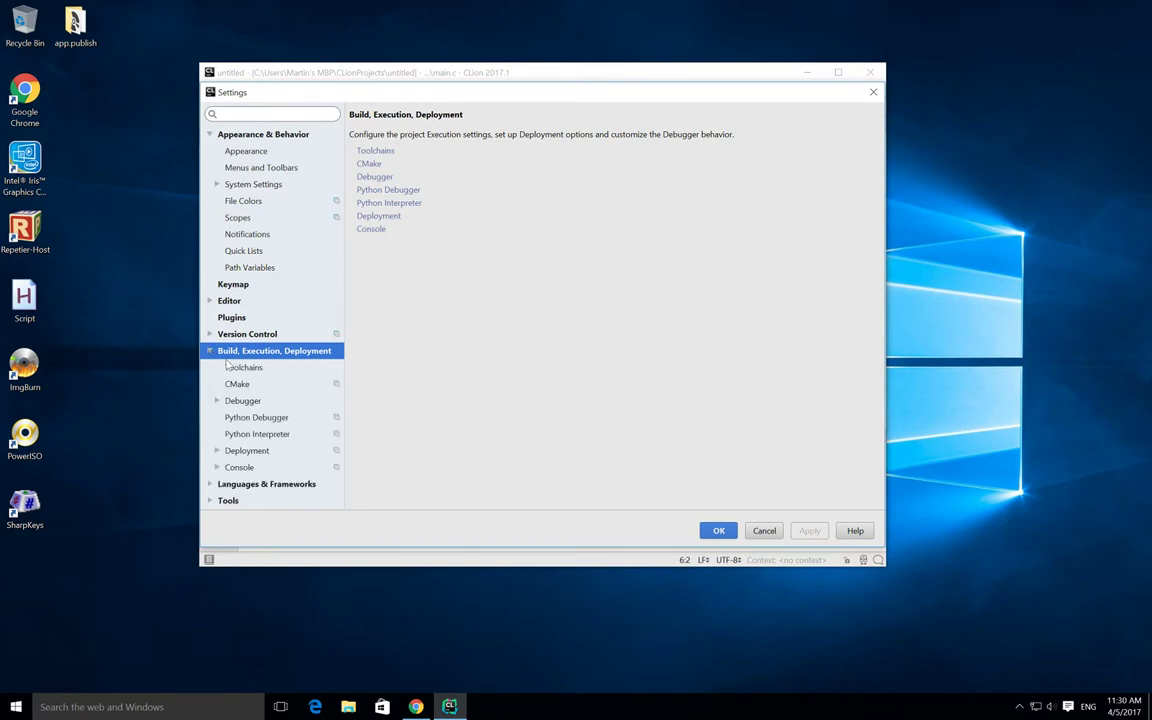
click(237, 369)
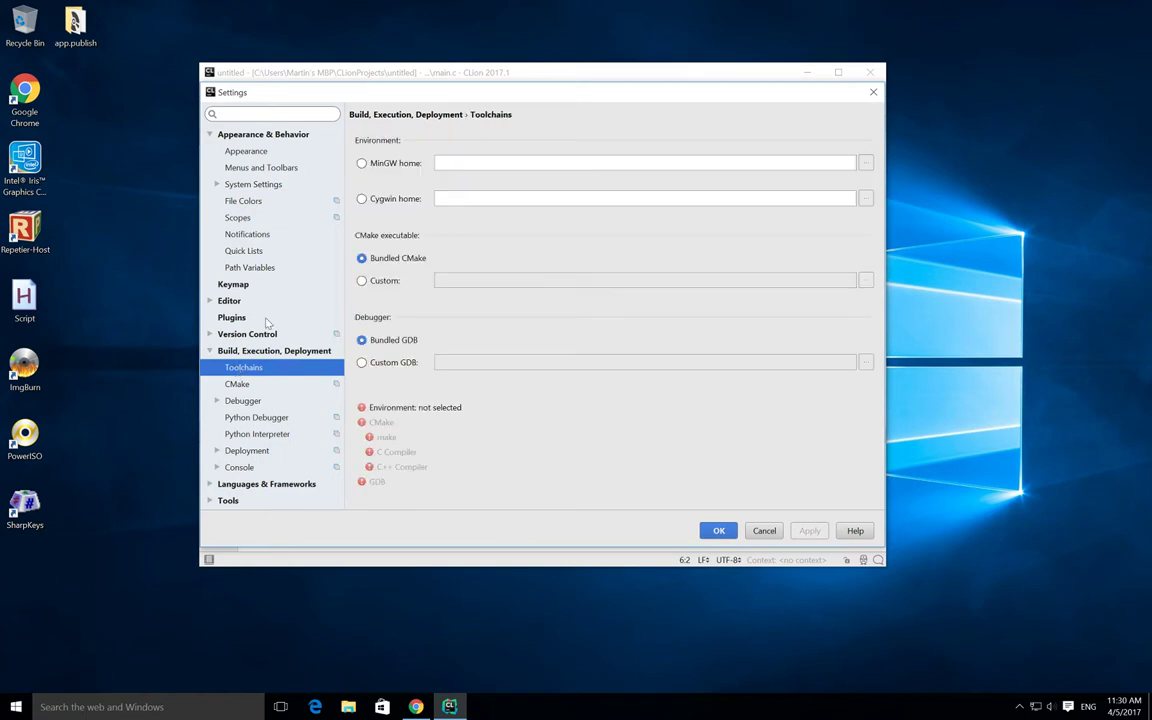
click(362, 164)
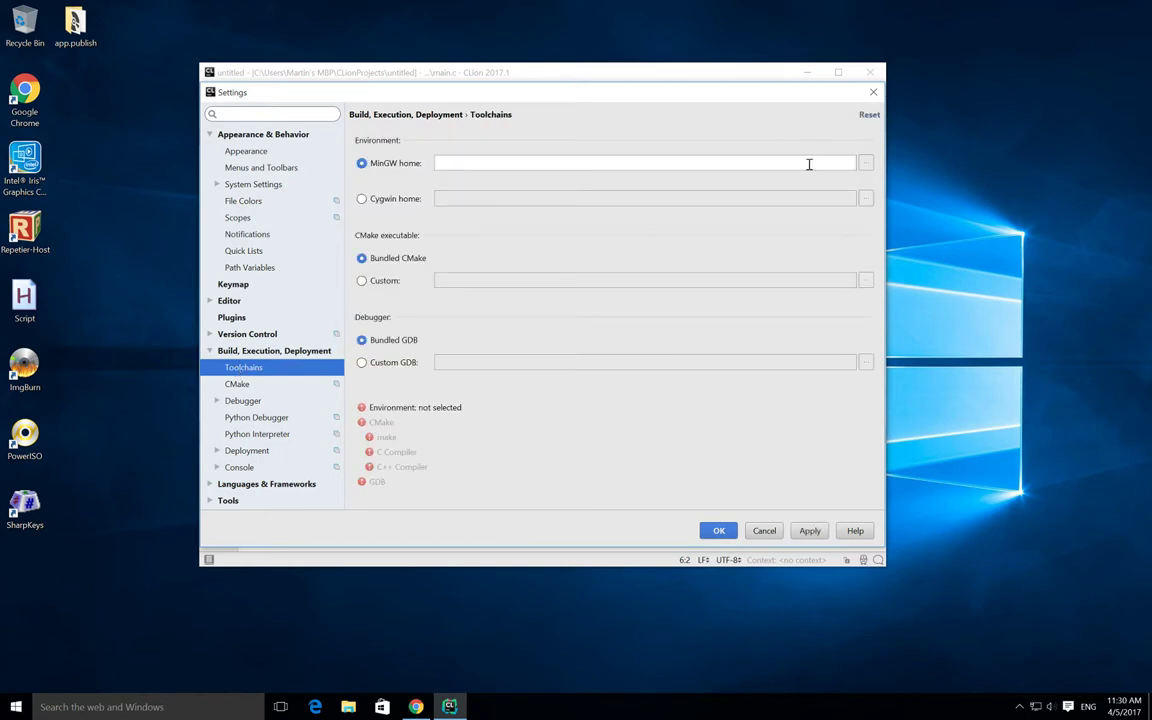
Try to set the MinGW home to C:\Program Files (x86)\mingw-w64 and apply the setting
click(866, 164)
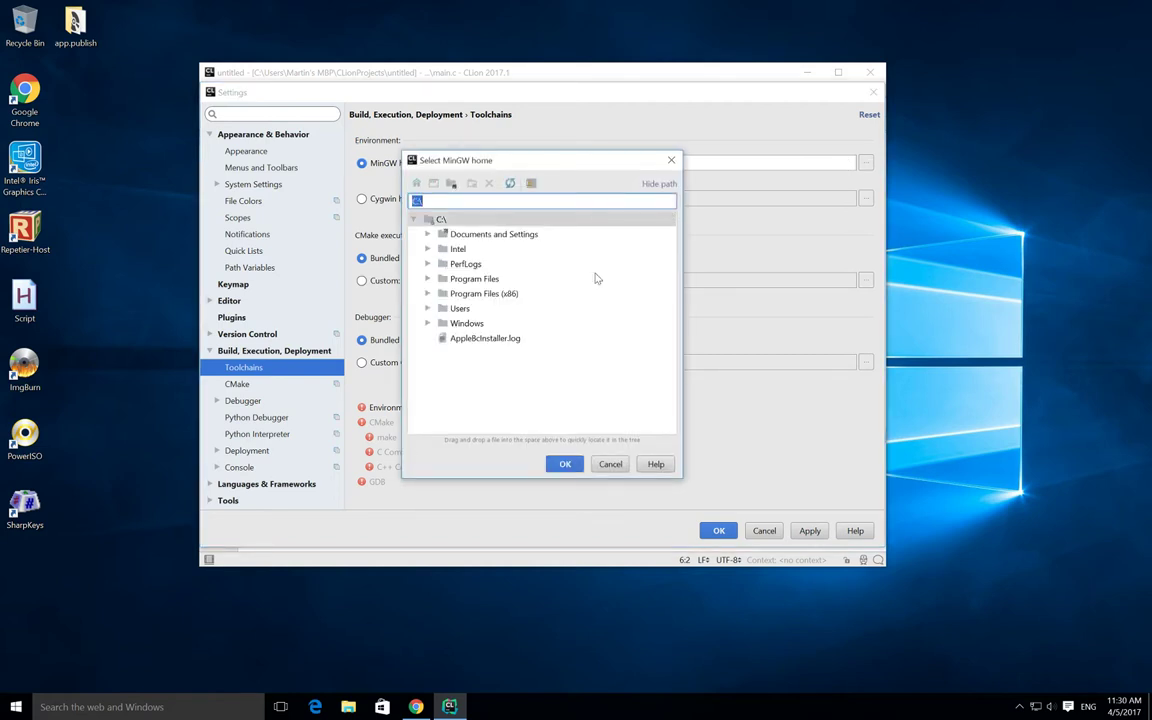
click(428, 294)
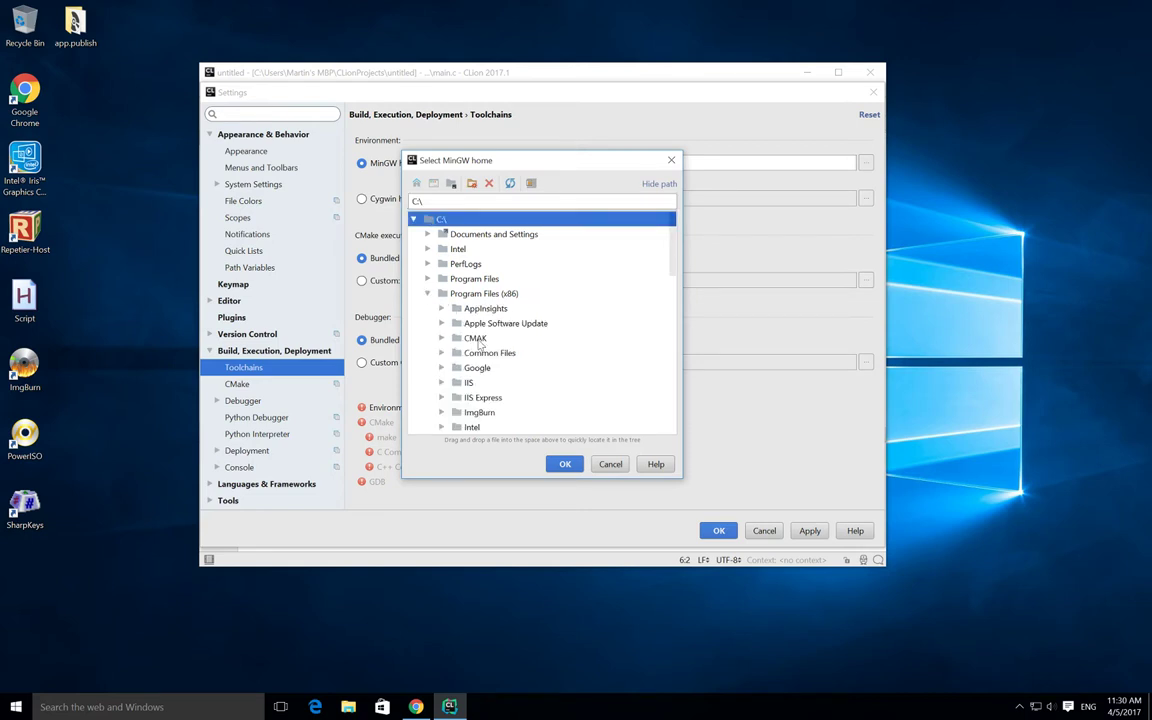
scroll(479, 343, down, 1)
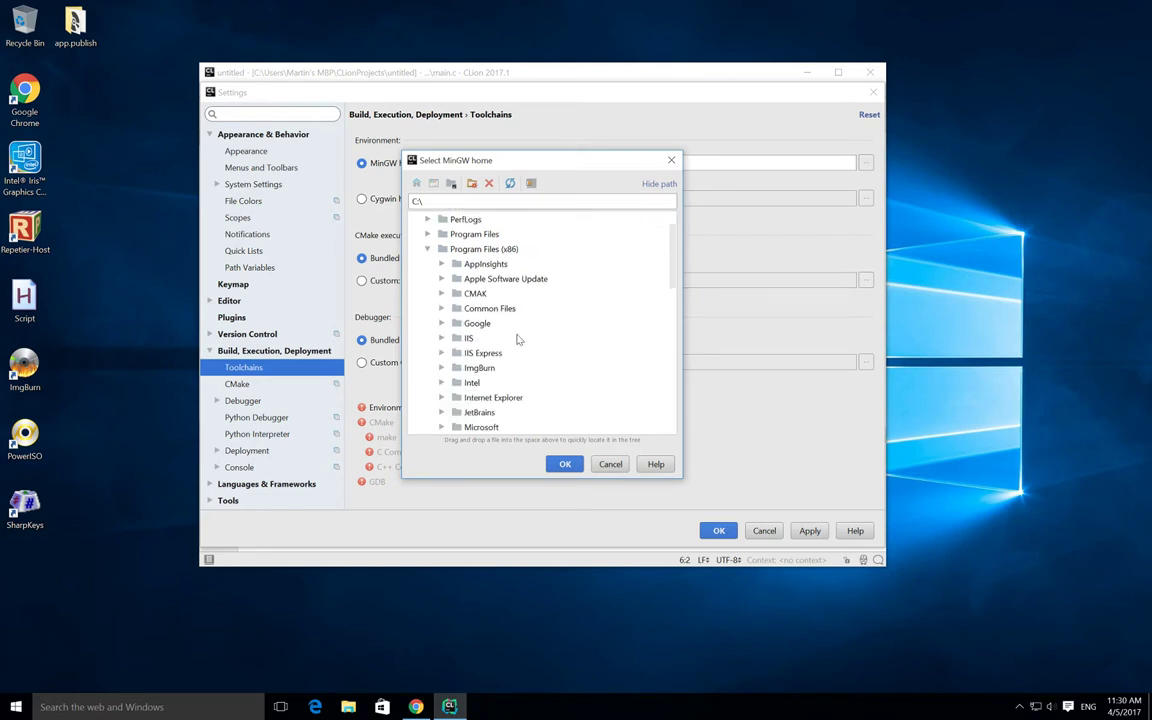
drag(674, 256, 671, 328)
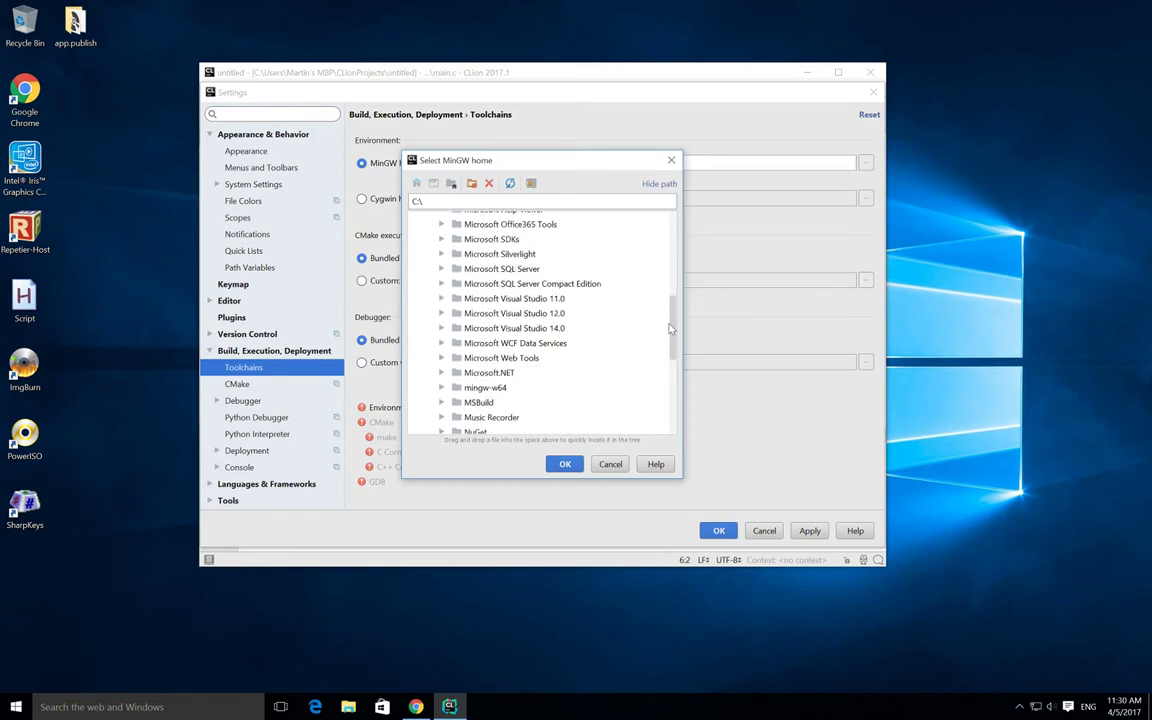
click(488, 388)
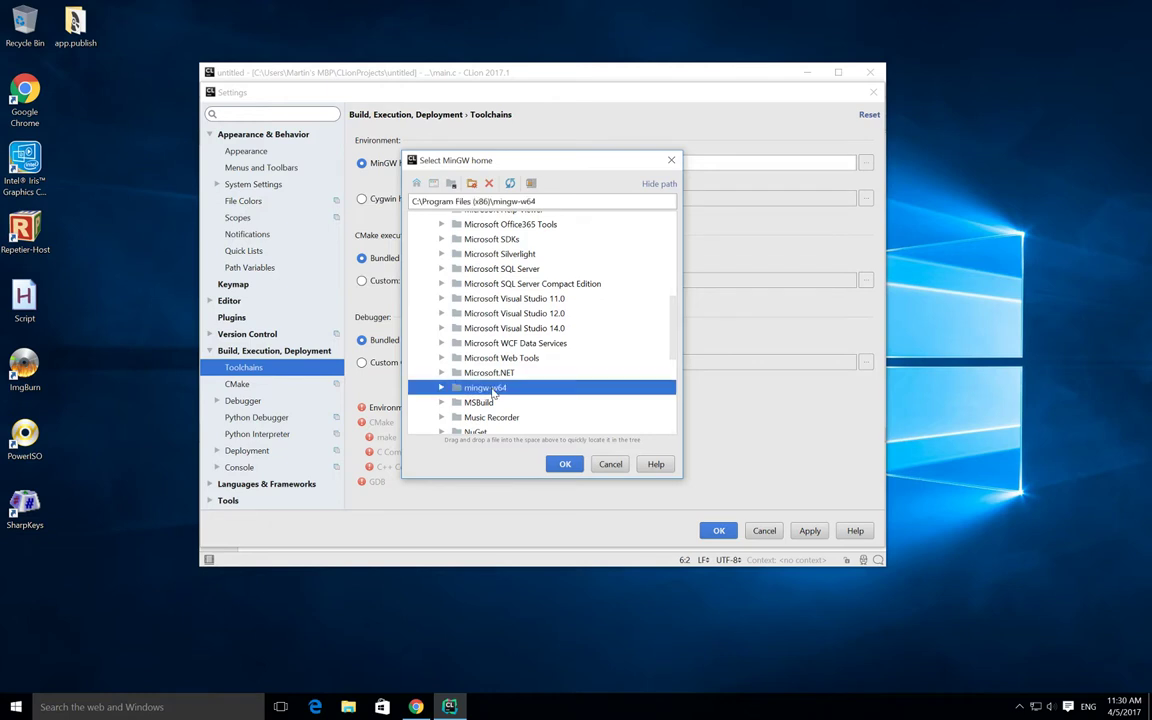
click(565, 464)
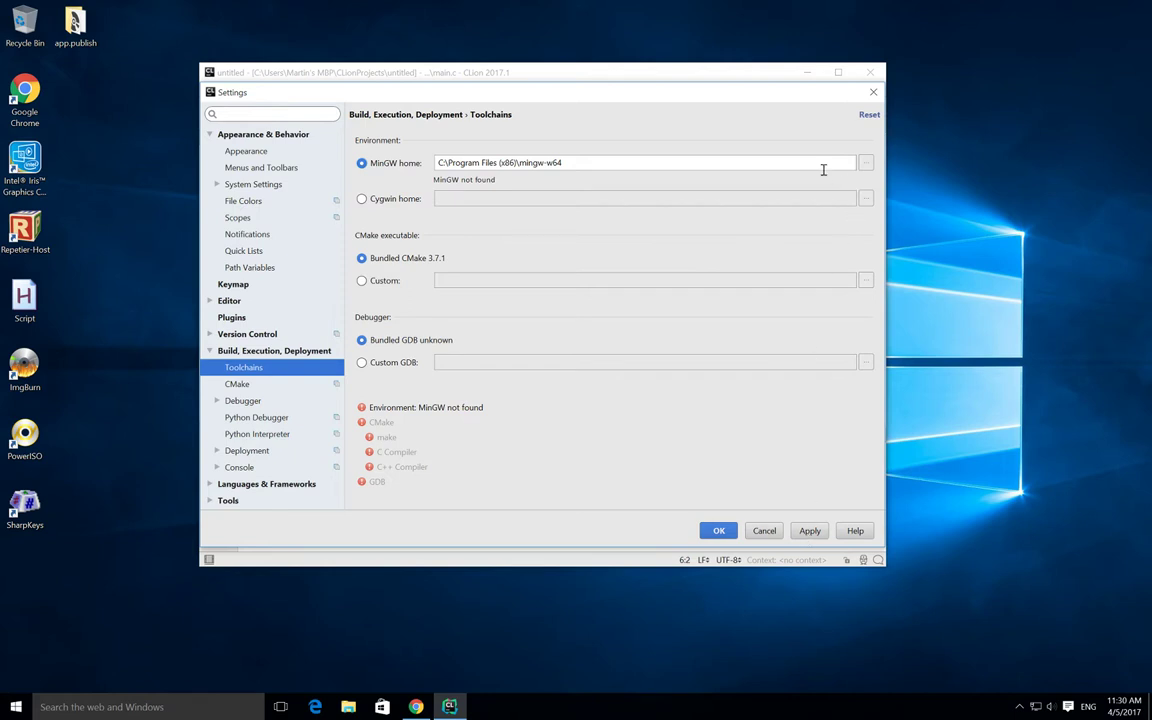
click(809, 532)
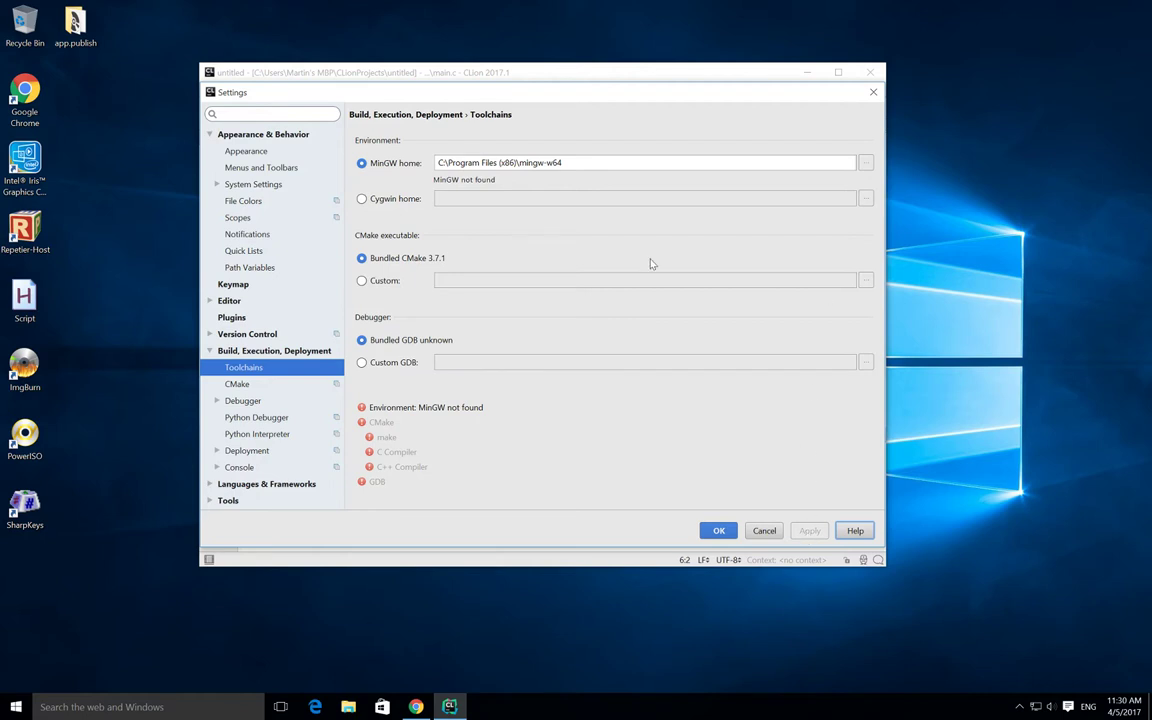
Try to use the i686-6.3.0-posix-dwarf-rt_v5-rev2 subfolder of mingw-w64 as the MinGW home
click(361, 198)
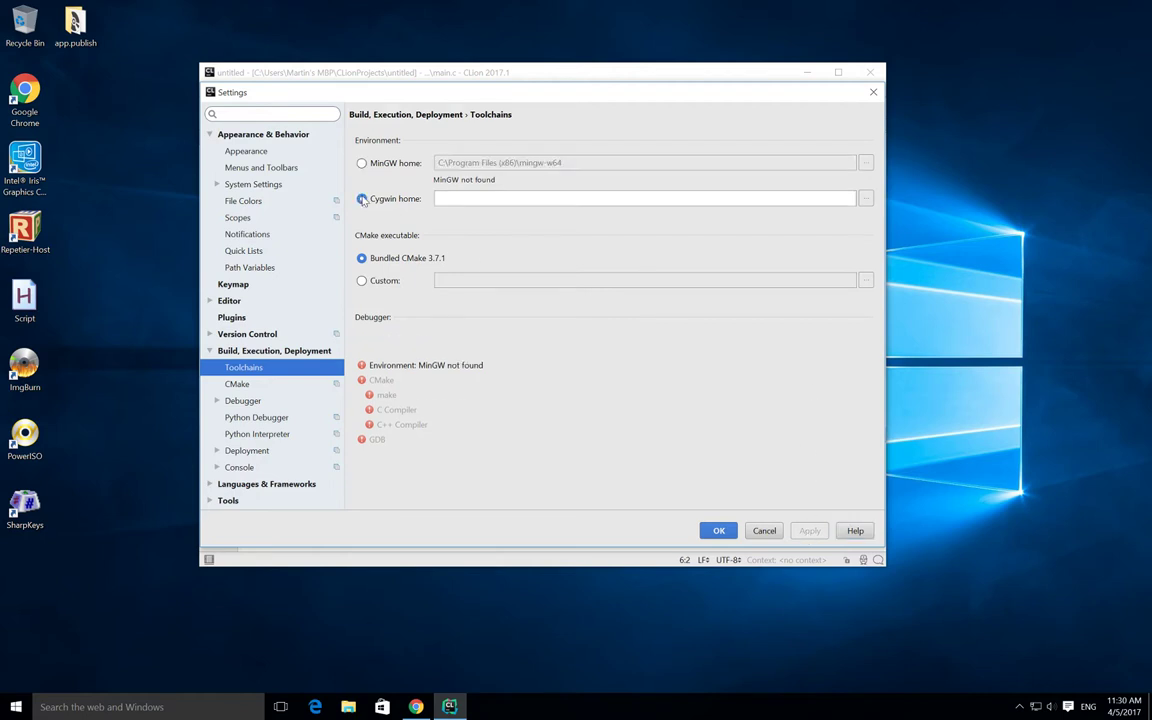
click(364, 164)
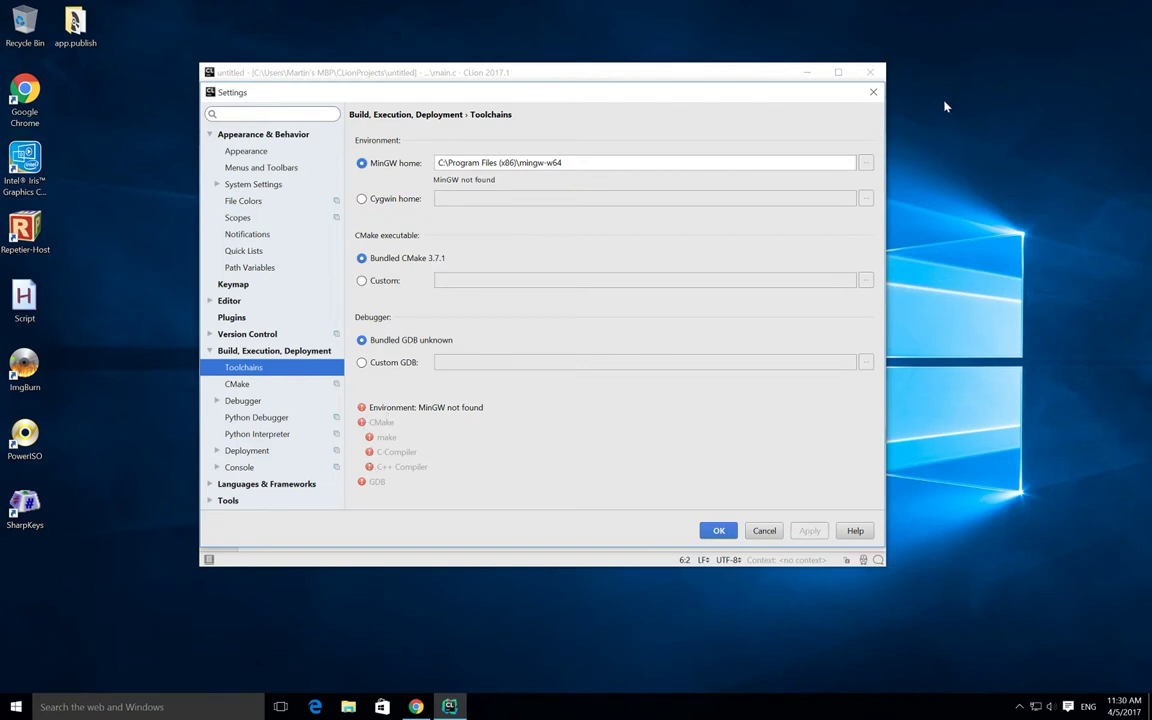
click(852, 165)
click(866, 164)
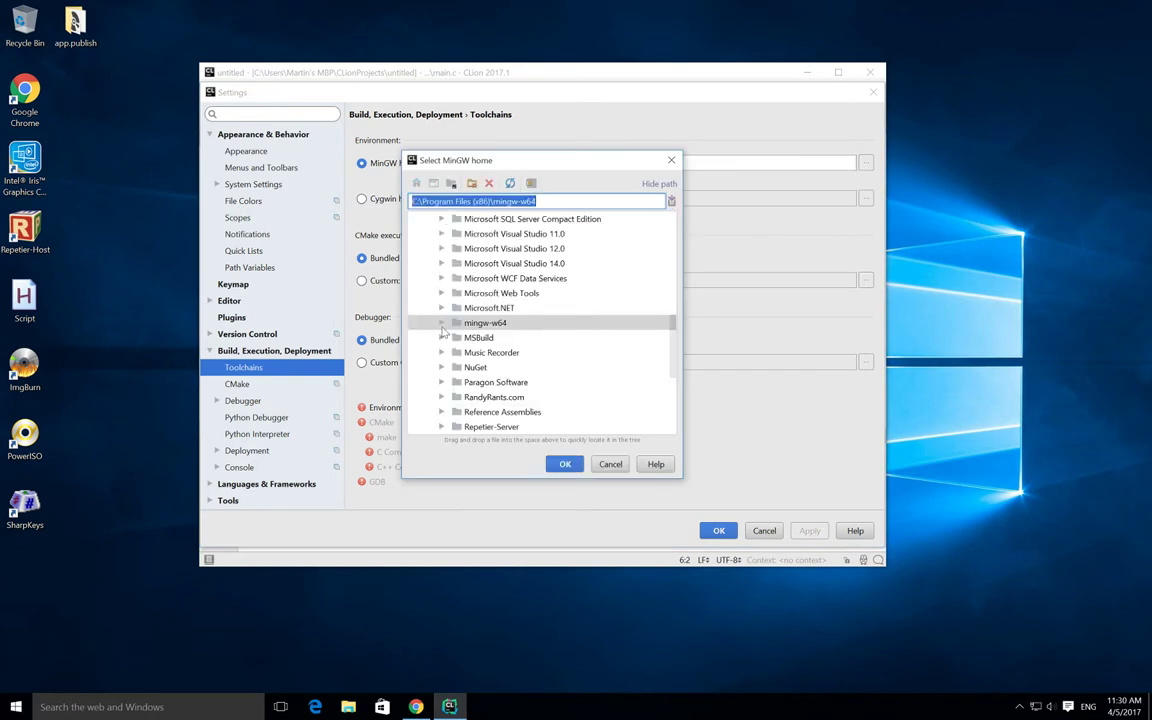
double_click(494, 326)
click(510, 338)
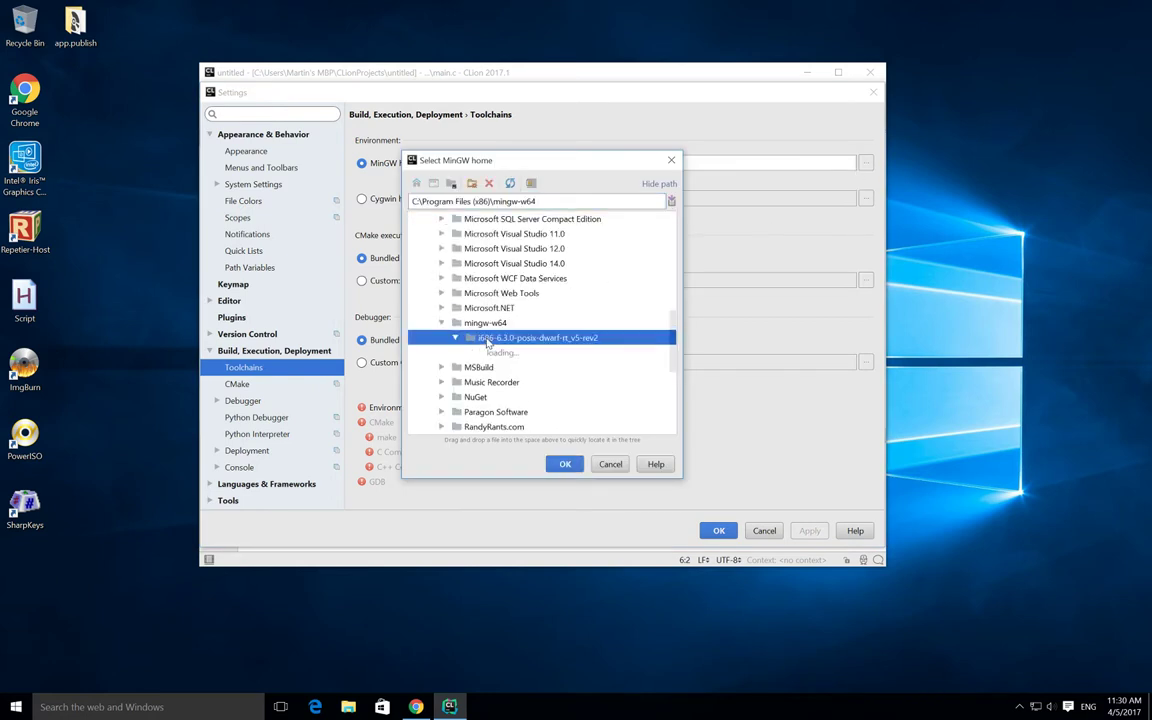
click(563, 464)
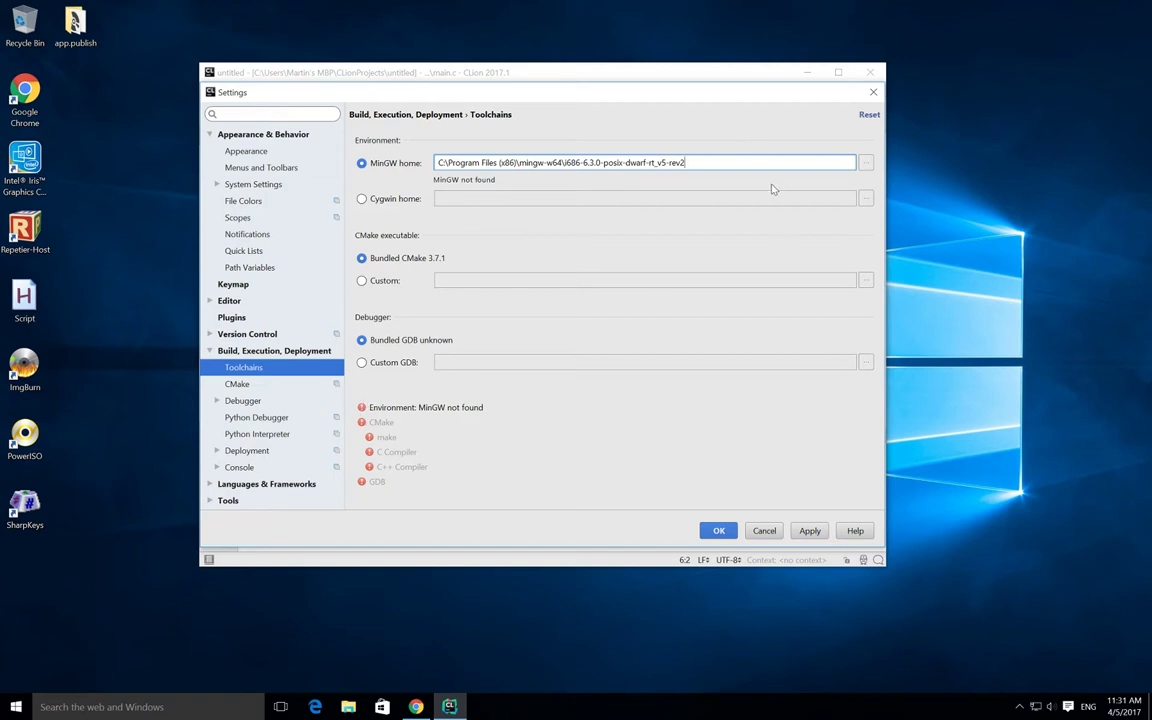
Set the MinGW home to C:\Program Files (x86)\mingw-w64\i686-6.3.0-posix-dwarf-rt_v5-rev2\mingw32, apply it and close the settings
click(866, 162)
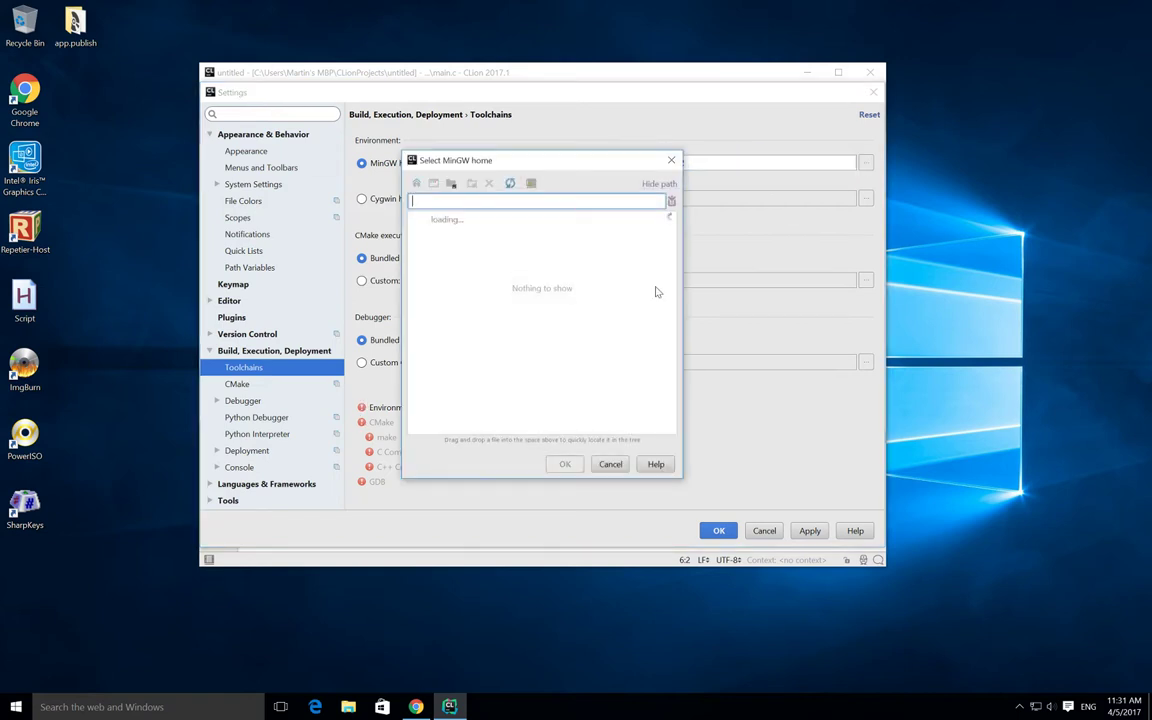
click(456, 323)
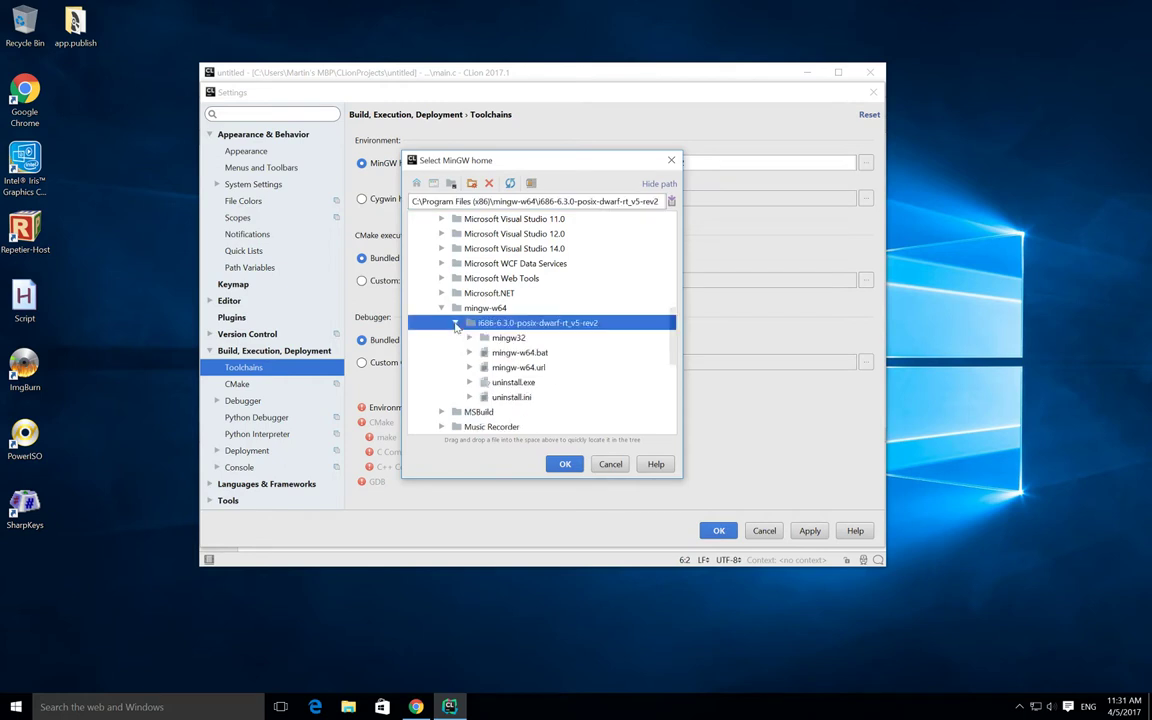
key(Down)
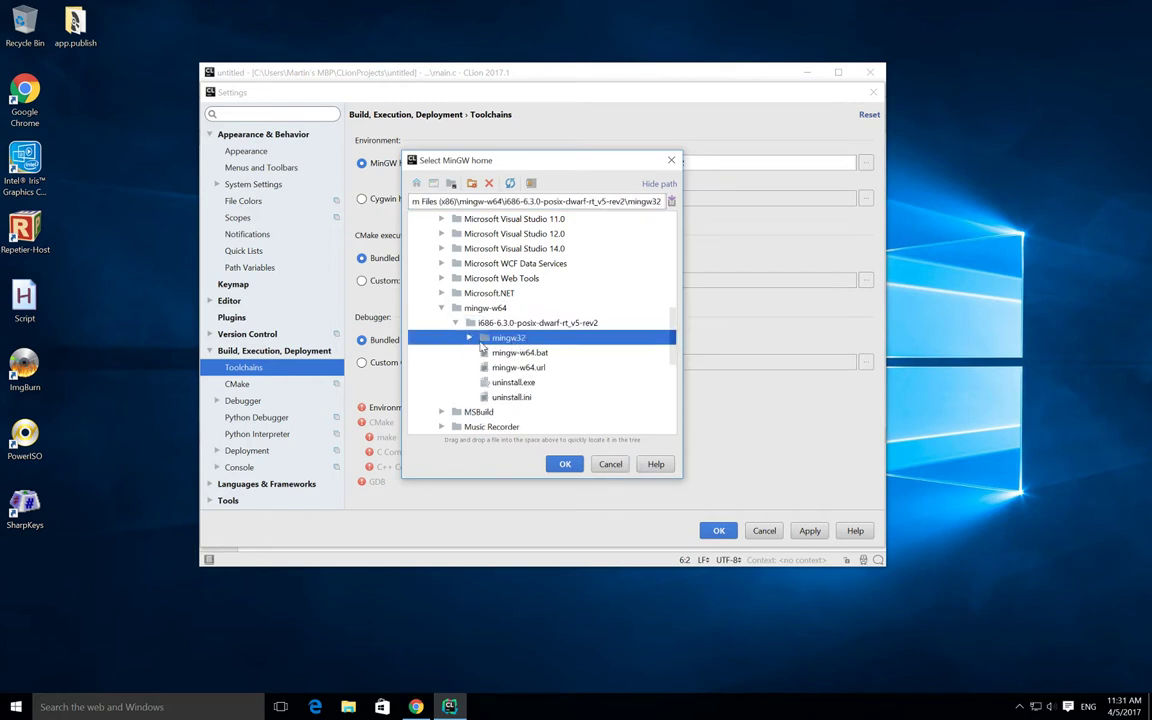
click(469, 338)
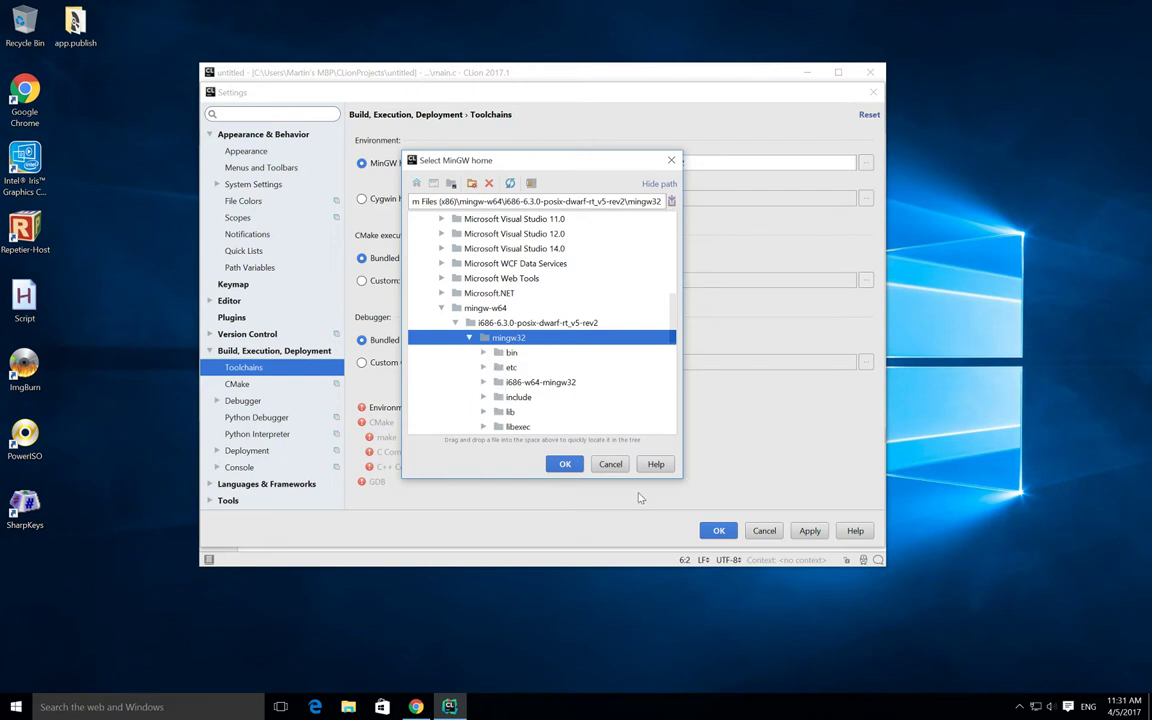
click(565, 464)
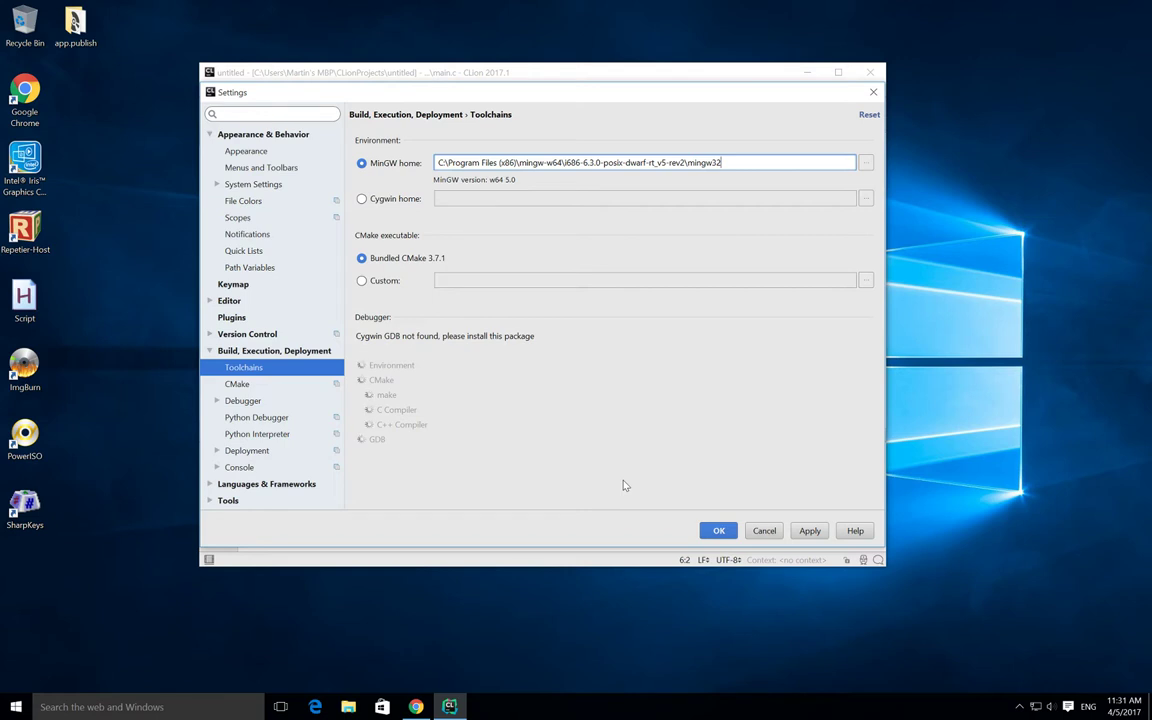
click(810, 533)
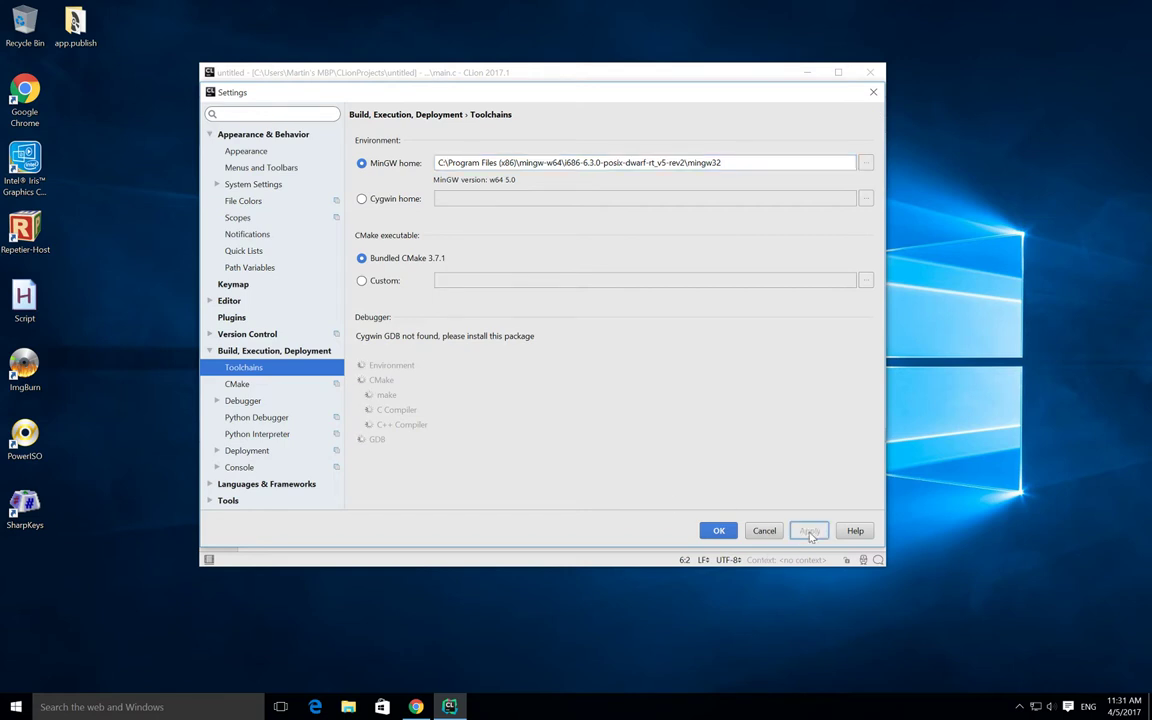
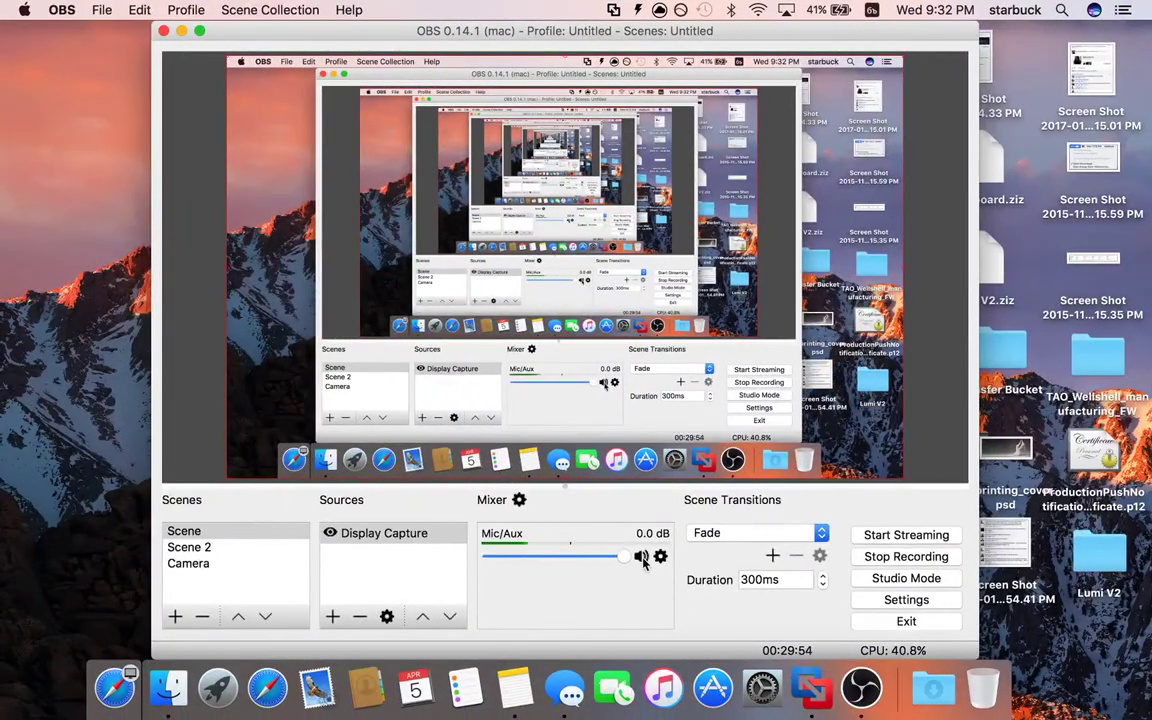
click(641, 557)
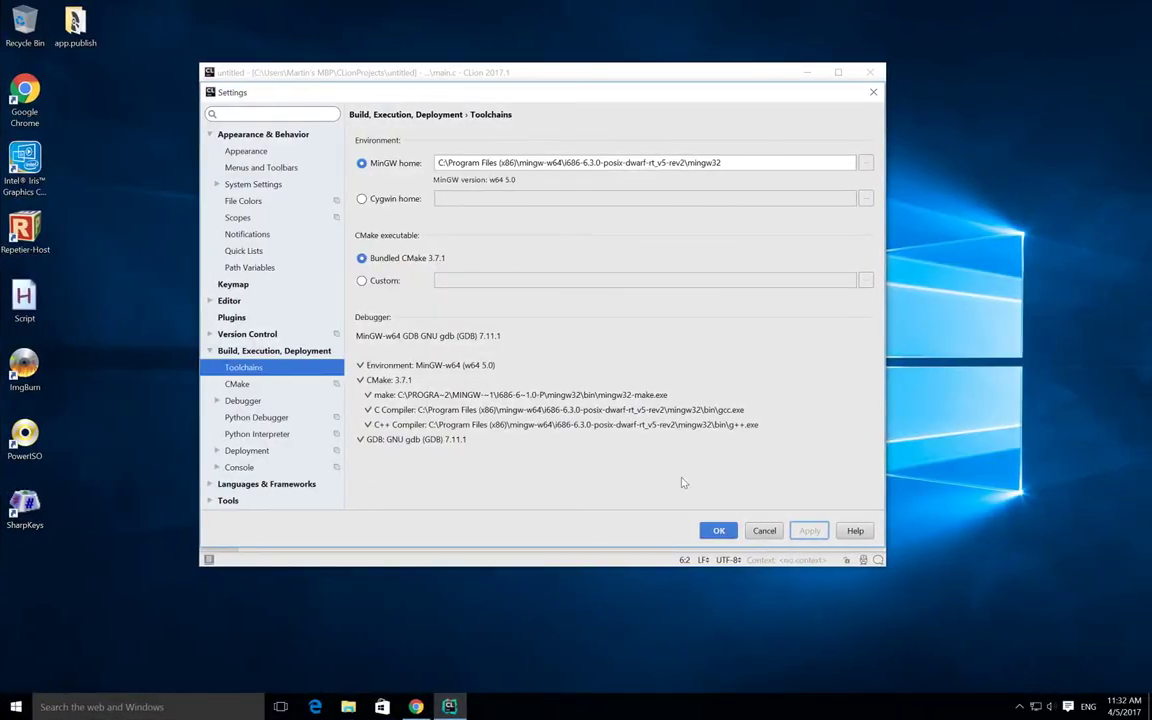
click(719, 531)
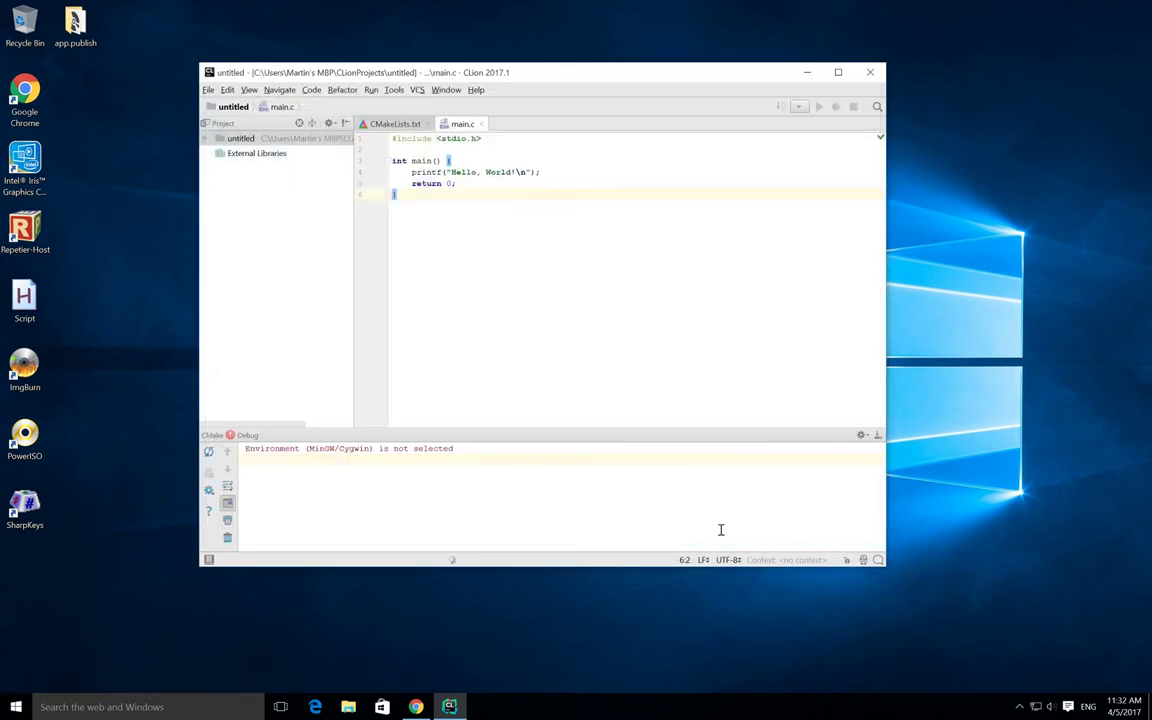